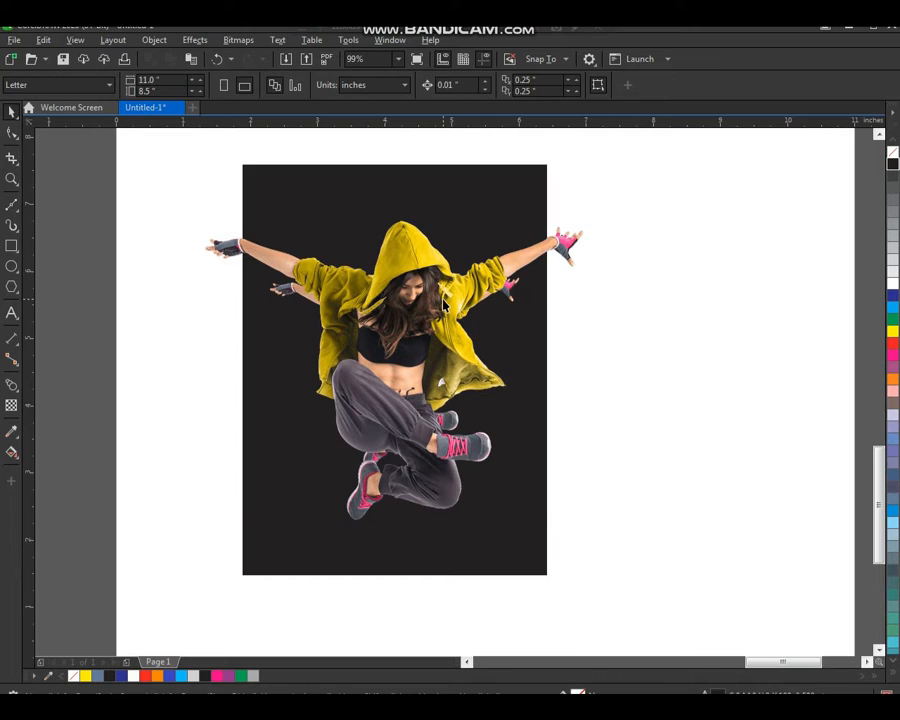
# - Enlarge the front copy of the dancer photo slightly to about 5.74 by 4.55 inches and keep it selected
pyautogui.hotkey('ctrl', 'z')
pyautogui.moveTo(589, 217); pyautogui.dragTo(592, 213)
pyautogui.click(651, 261)
pyautogui.moveTo(437, 296); pyautogui.dragTo(403, 335)
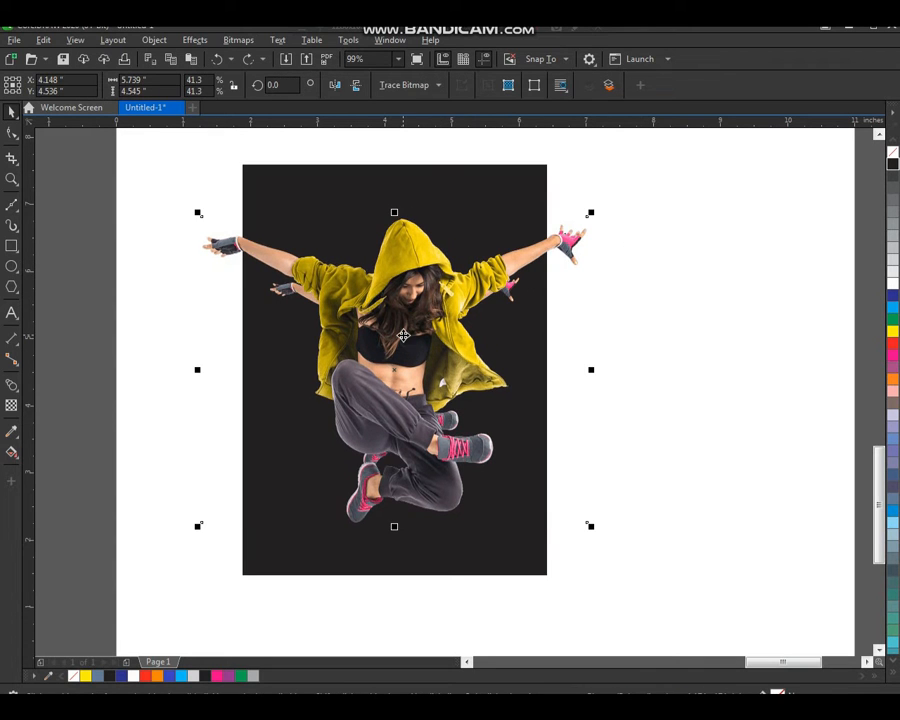
# - Convert the enlarged dancer copy into circular halftone dots with Pointillizer at density 10, scale 1.0, limited to 16 colors
pyautogui.click(236, 41)
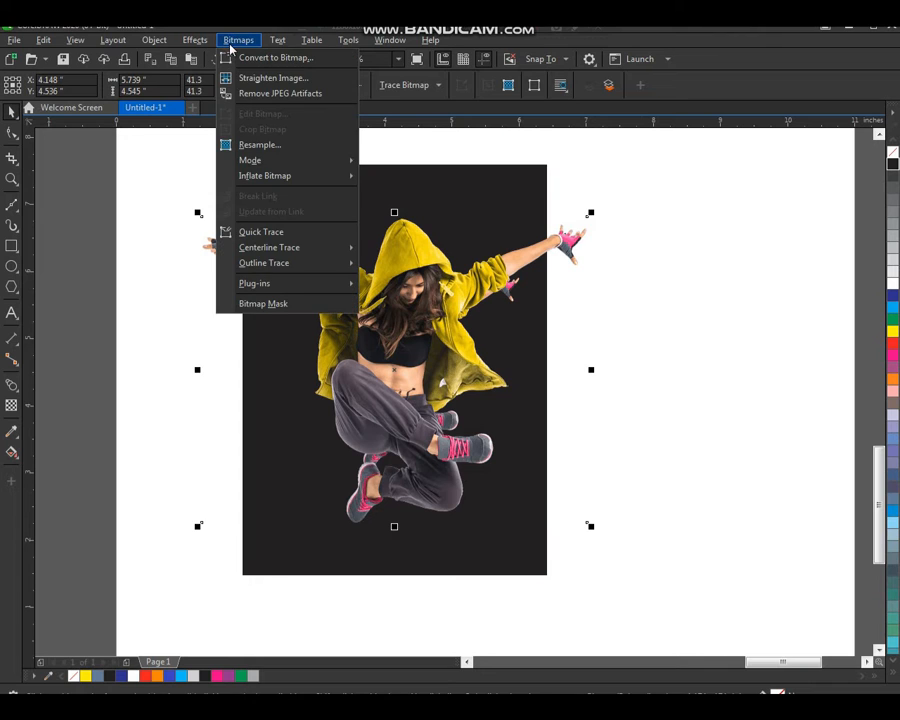
pyautogui.moveTo(199, 42)
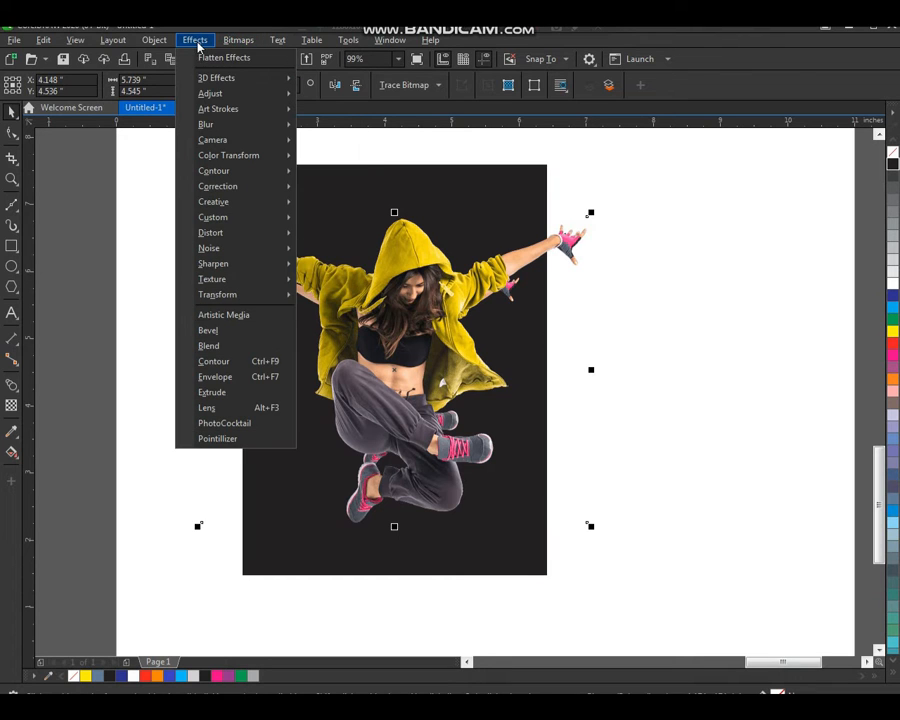
pyautogui.click(216, 440)
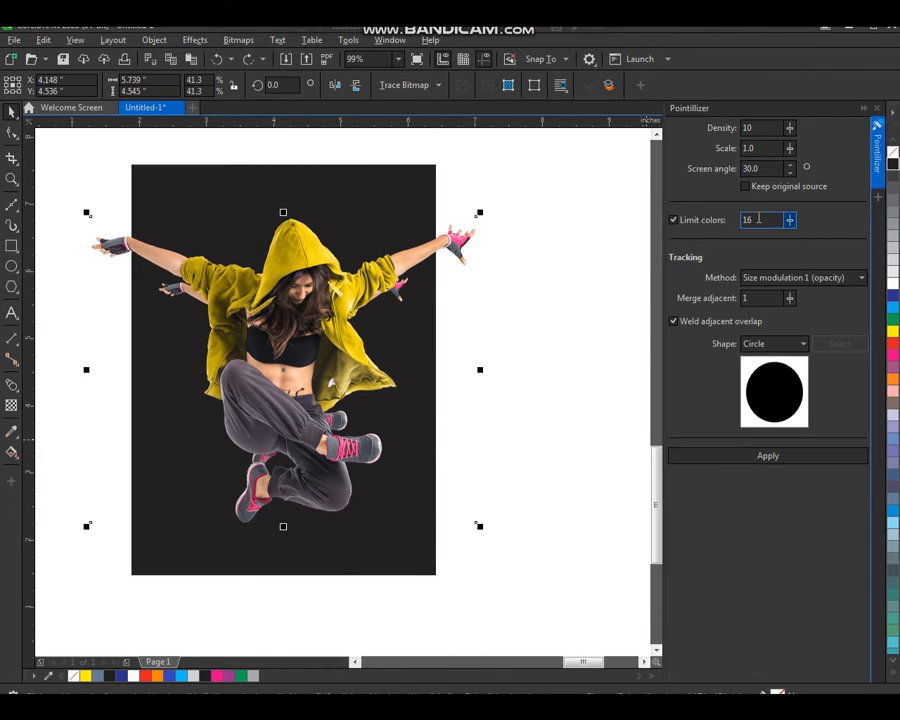
pyautogui.click(766, 170)
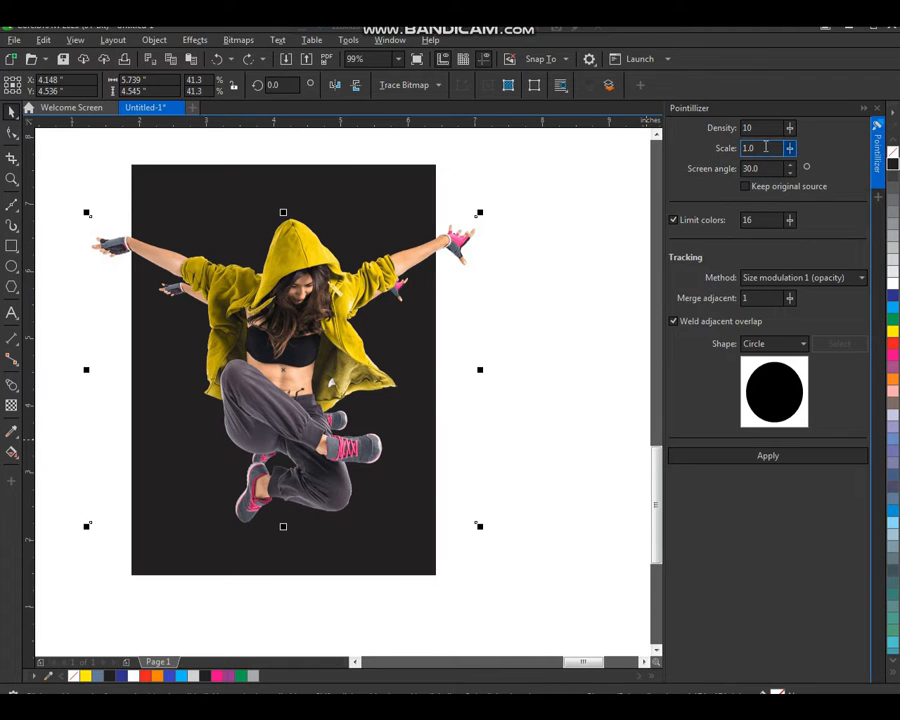
pyautogui.click(766, 457)
pyautogui.click(528, 337)
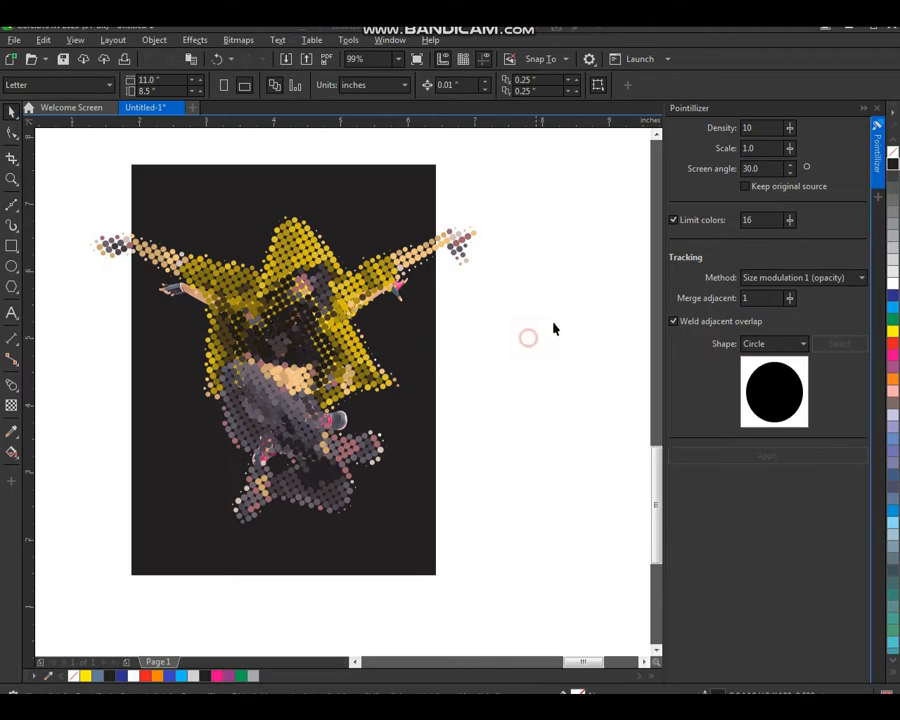
pyautogui.click(877, 108)
# - Send the halftone figure behind the smaller dancer photo and place the dark rectangle at the very back
pyautogui.click(656, 254)
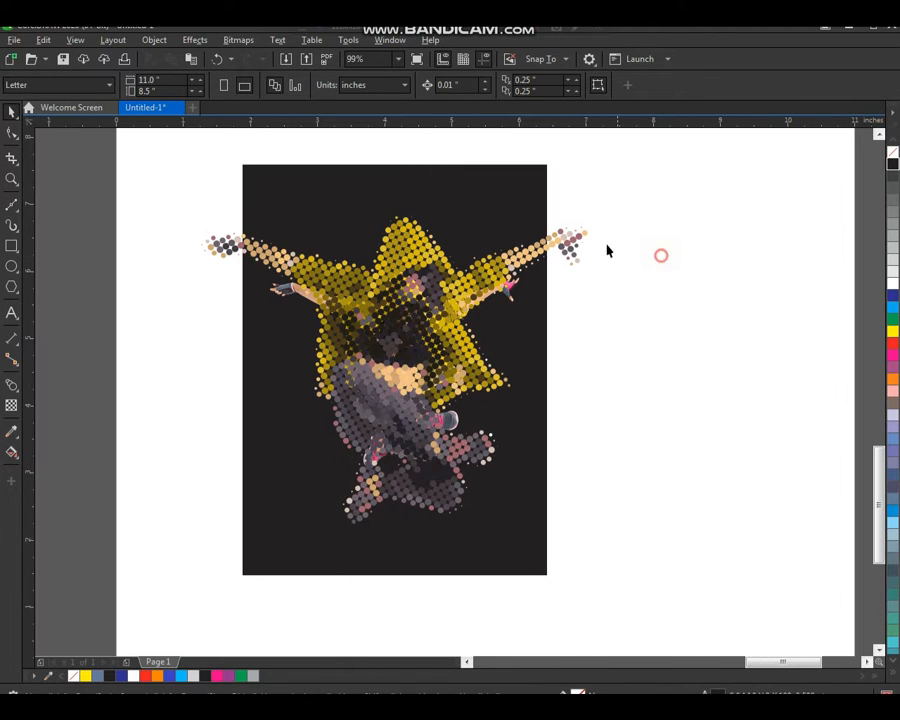
pyautogui.click(575, 257)
pyautogui.hotkey('ctrl', 'z')
pyautogui.click(597, 298)
pyautogui.click(563, 244)
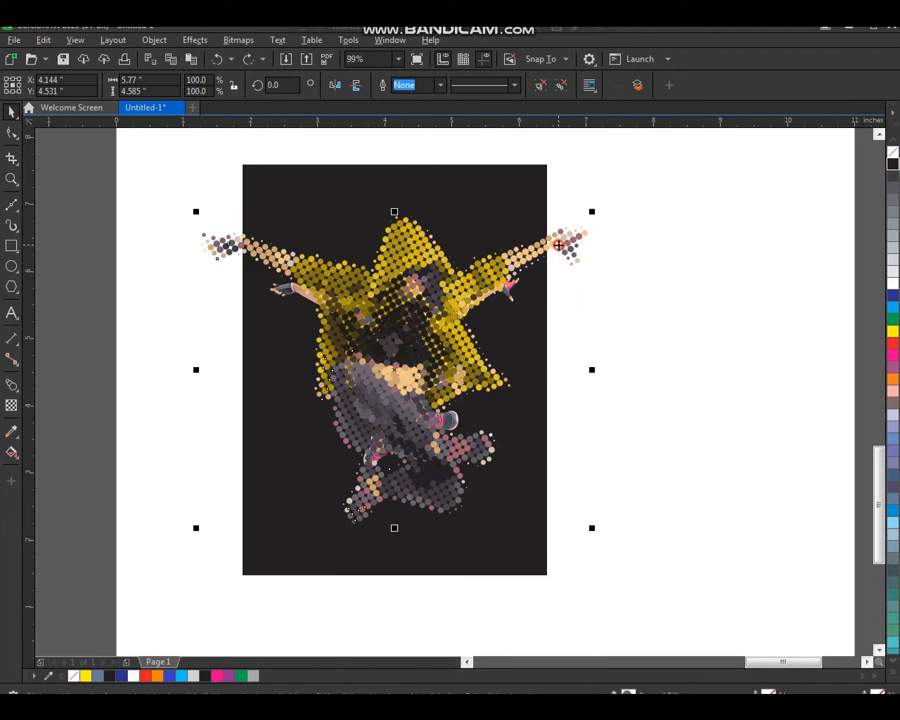
pyautogui.moveTo(607, 188); pyautogui.dragTo(300, 493)
pyautogui.click(415, 372)
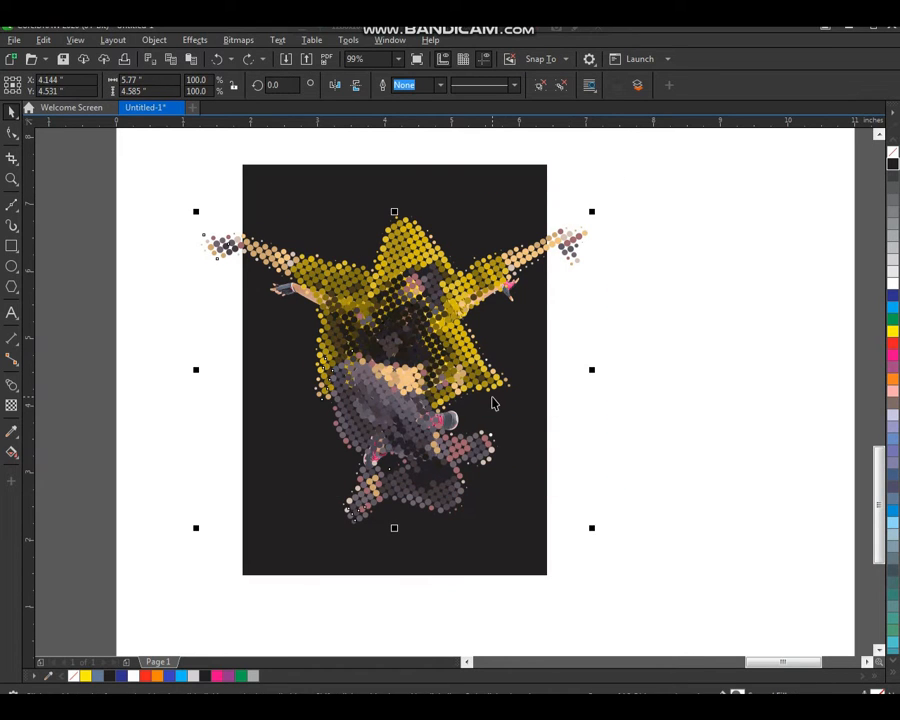
pyautogui.hotkey('shift', 'pagedown')
pyautogui.click(532, 354)
pyautogui.hotkey('shift', 'pagedown')
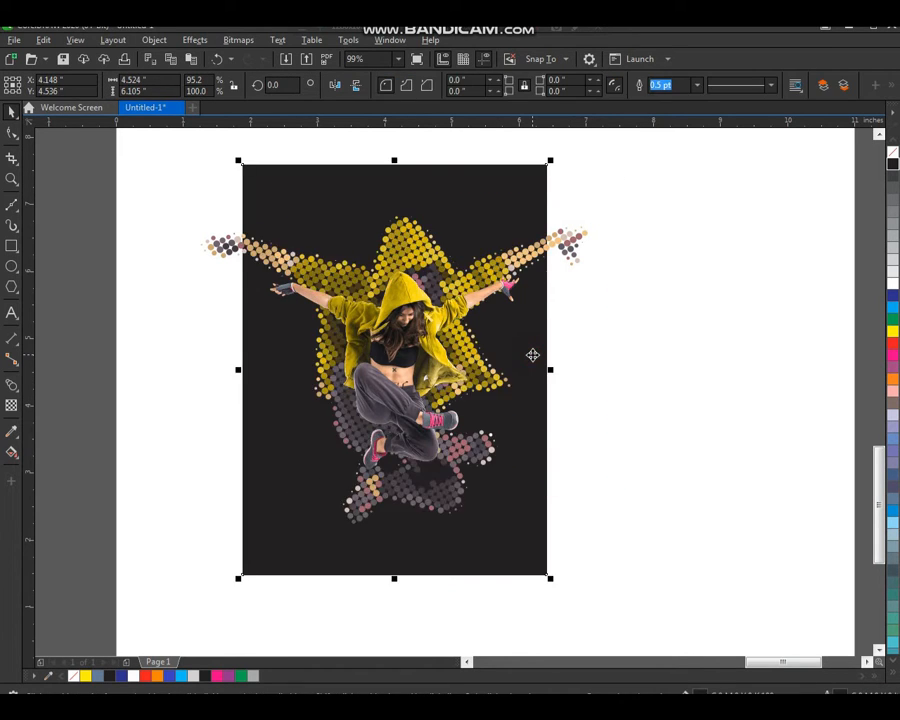
pyautogui.click(646, 370)
pyautogui.click(295, 237)
pyautogui.click(619, 335)
pyautogui.moveTo(628, 175); pyautogui.dragTo(246, 557)
pyautogui.moveTo(504, 267); pyautogui.dragTo(516, 267)
pyautogui.hotkey('ctrl', 'z')
# - Duplicate the halftone figure about its center and enlarge the copy to about 9.55 by 7.59 inches
pyautogui.scroll(-2, 569, 270)
pyautogui.click(598, 262)
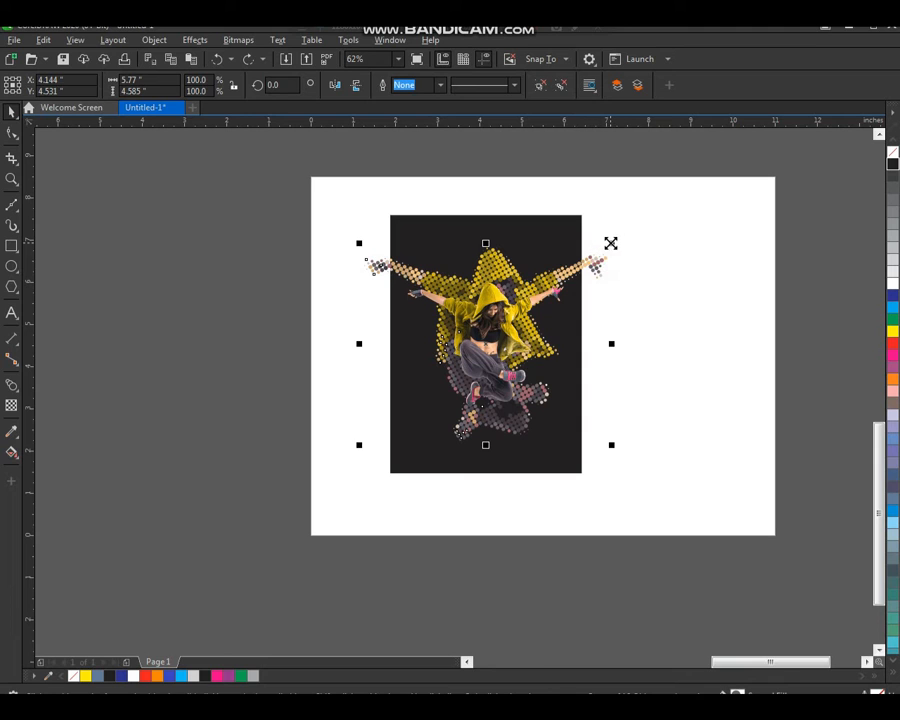
pyautogui.moveTo(611, 243); pyautogui.dragTo(655, 208)
pyautogui.rightClick(657, 202)
pyautogui.click(623, 206)
pyautogui.hotkey('ctrl', 'z')
pyautogui.hotkey('ctrl', 'z')
pyautogui.press('F2')
pyautogui.moveTo(370, 191); pyautogui.dragTo(677, 515)
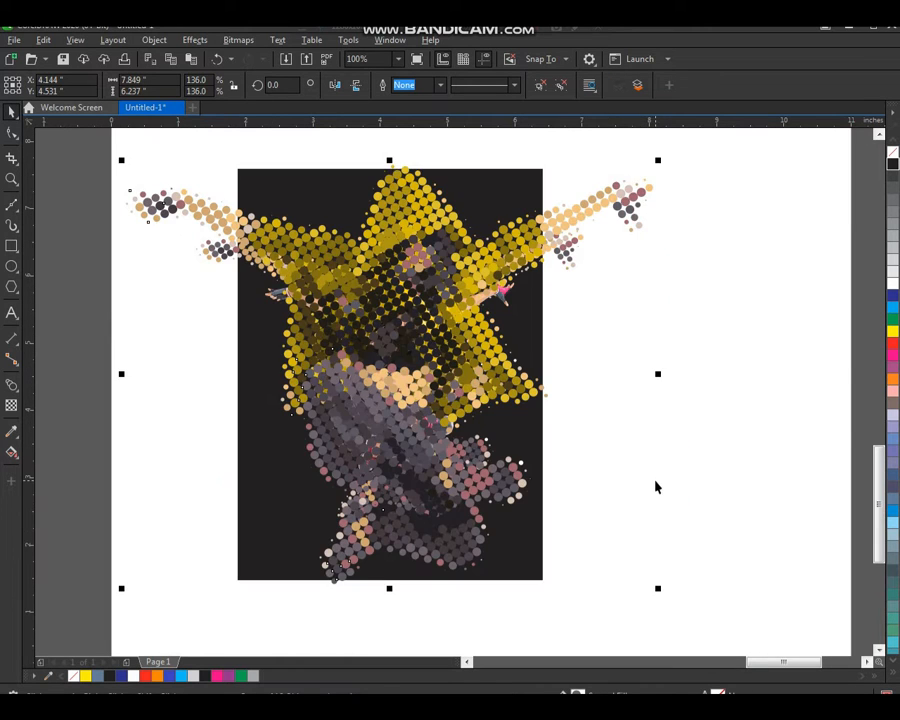
pyautogui.scroll(-1, 656, 477)
pyautogui.moveTo(656, 316); pyautogui.dragTo(686, 290)
pyautogui.moveTo(425, 293); pyautogui.dragTo(705, 579)
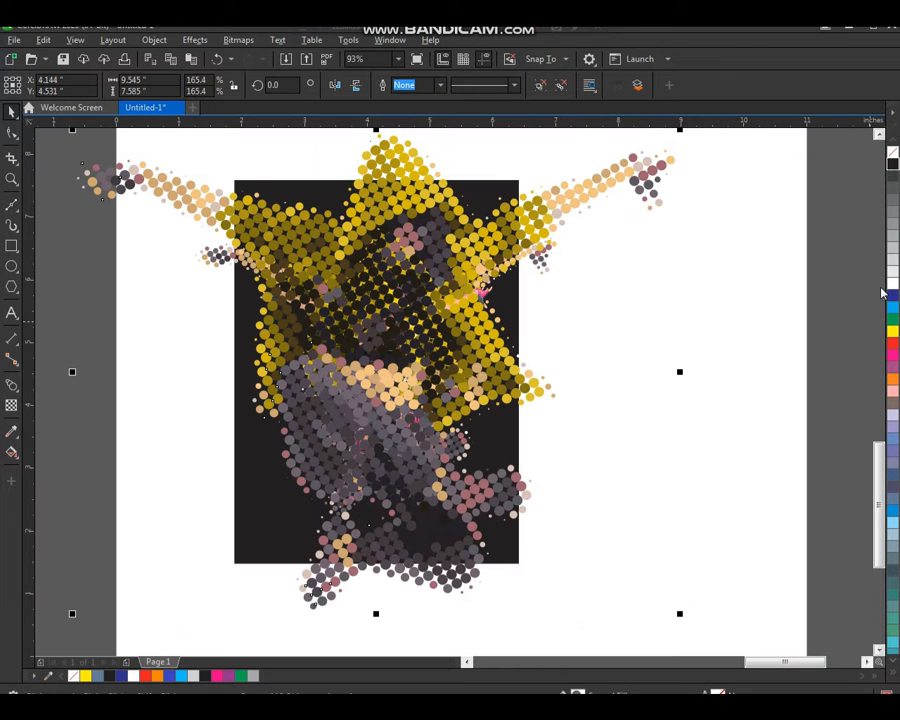
# - Fill the enlarged halftone copy with light gray and give it a uniform transparency of 95
pyautogui.click(892, 276)
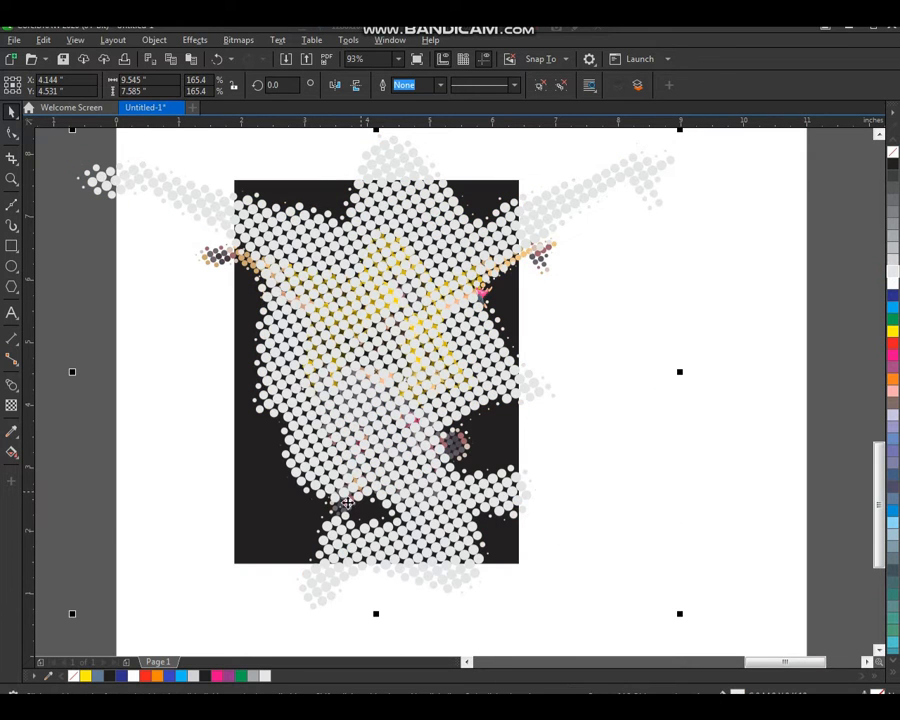
pyautogui.click(12, 405)
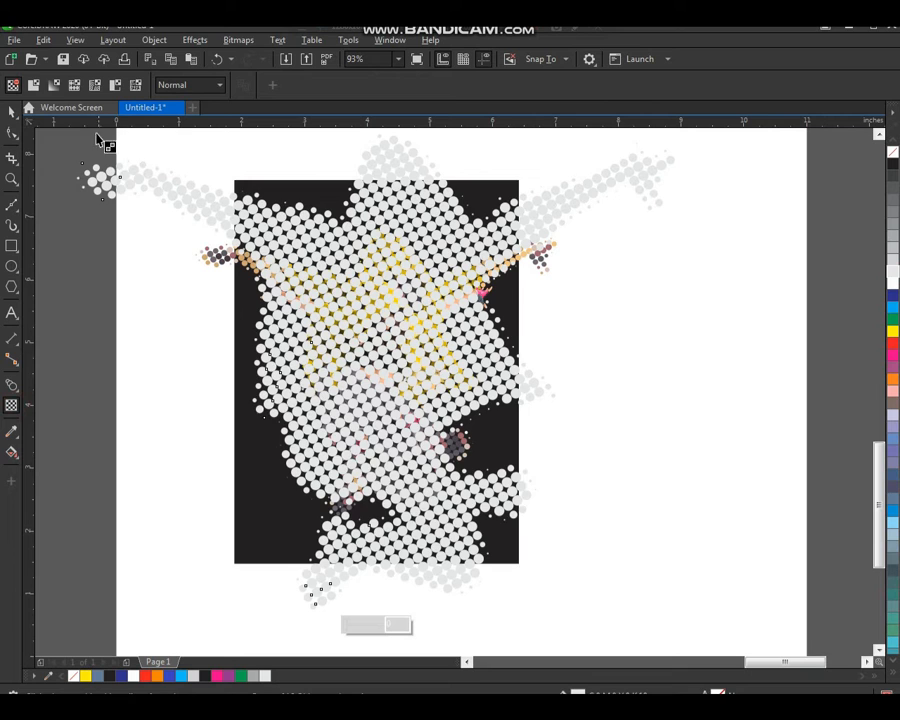
pyautogui.click(34, 86)
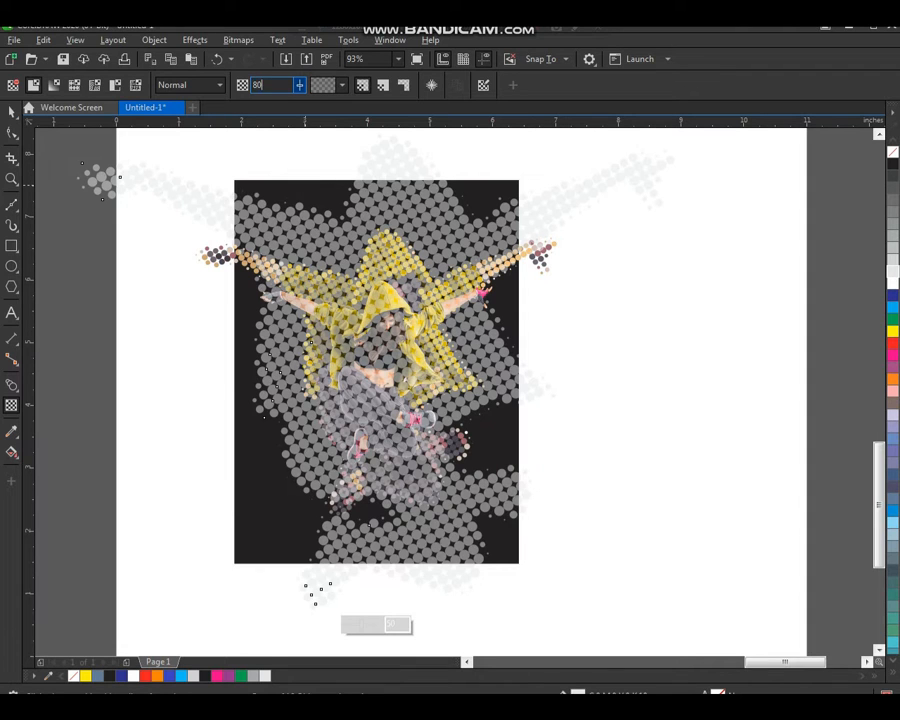
pyautogui.press('Return')
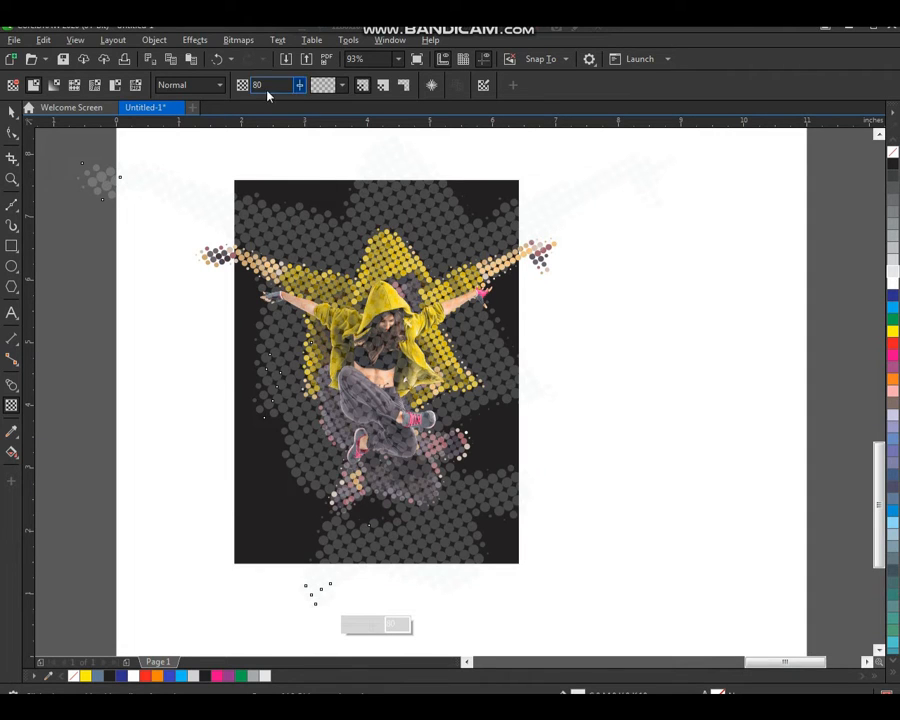
pyautogui.write('95')
pyautogui.press('Return')
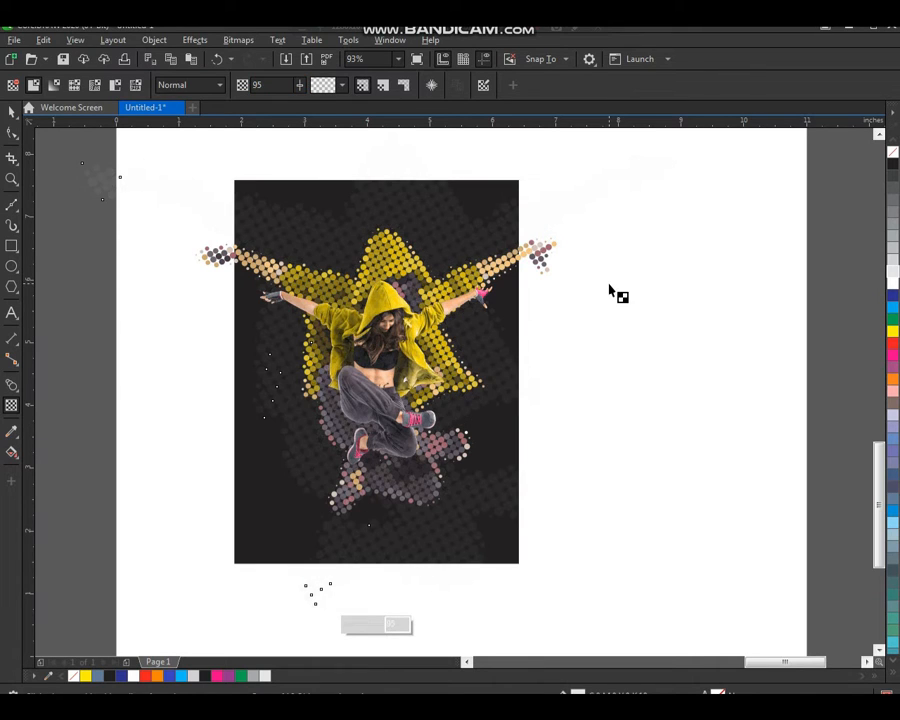
pyautogui.press('space')
# - PowerClip the faint gray halftone copy inside the dark rectangle
pyautogui.moveTo(498, 503); pyautogui.dragTo(517, 501)
pyautogui.hotkey('ctrl', 'z')
pyautogui.scroll(2, 500, 422)
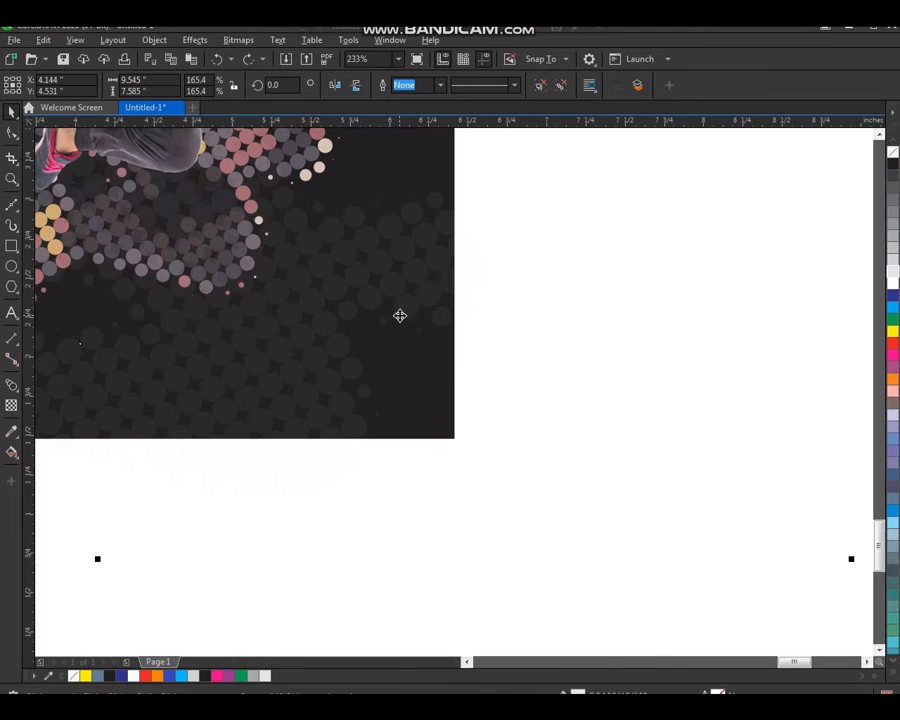
pyautogui.rightClick(400, 313)
pyautogui.click(452, 460)
pyautogui.click(420, 411)
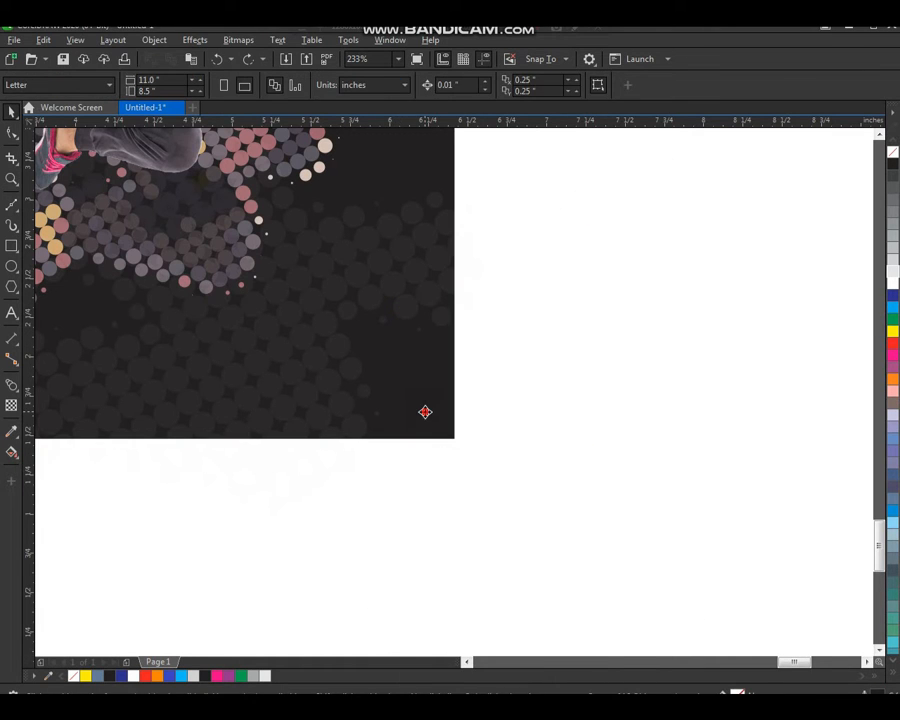
pyautogui.press('F4')
pyautogui.click(723, 350)
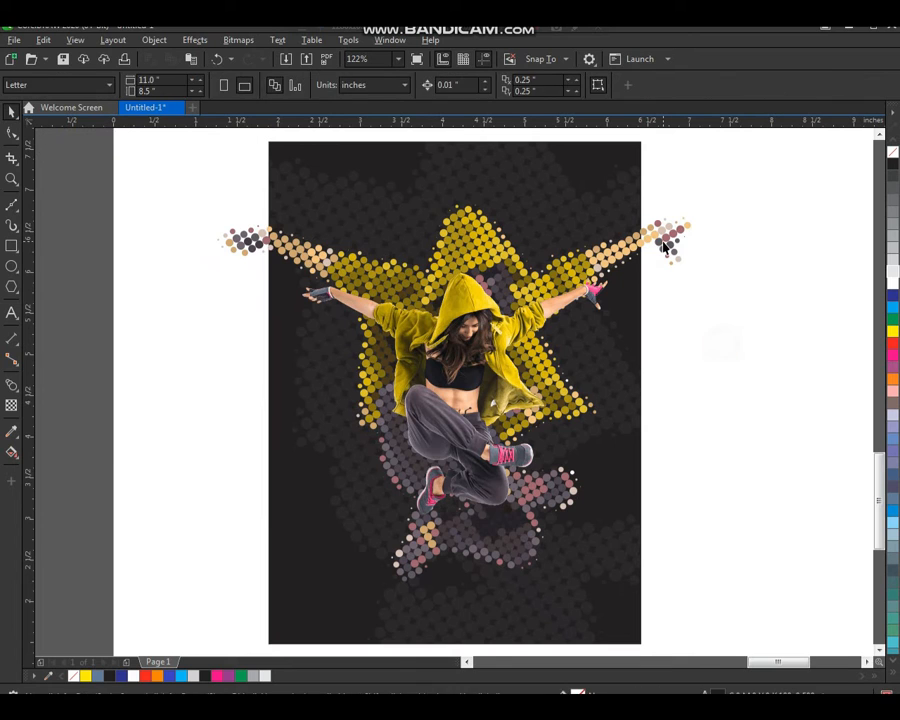
# - PowerClip the colored halftone figure inside the dark rectangle so its hands are cropped at the edges
pyautogui.click(664, 242)
pyautogui.rightClick(664, 243)
pyautogui.click(715, 410)
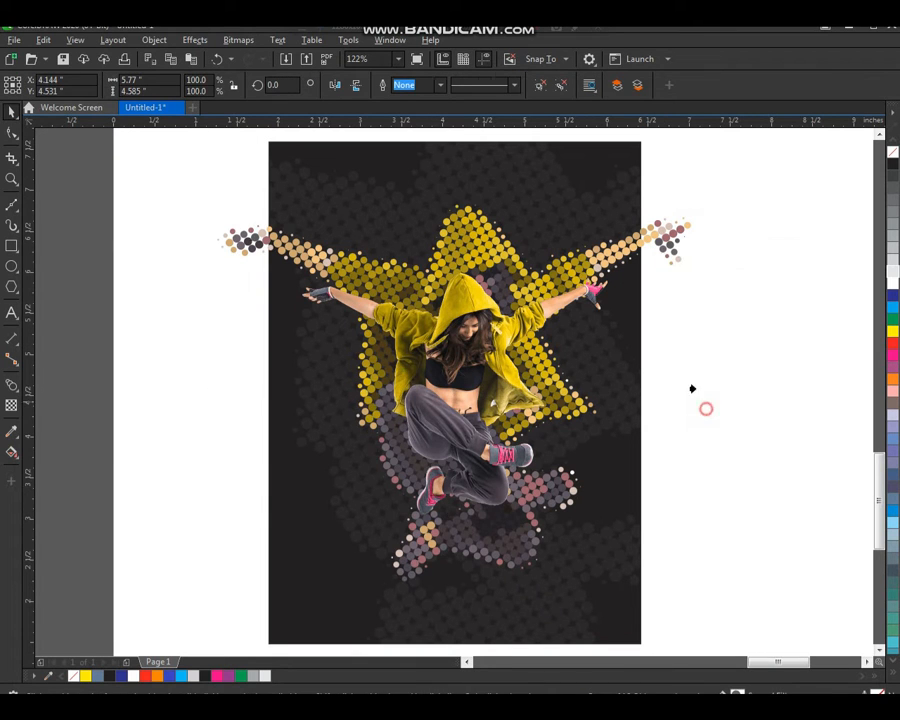
pyautogui.click(607, 203)
pyautogui.click(723, 258)
pyautogui.moveTo(587, 189); pyautogui.dragTo(572, 179)
pyautogui.hotkey('ctrl', 'z')
pyautogui.click(699, 291)
# - Add the two-line artistic text "JUST" / "DO IT." on the blank page area beside the dark rectangle
pyautogui.scroll(-1, 445, 302)
pyautogui.press('F2')
pyautogui.moveTo(336, 247); pyautogui.dragTo(568, 466)
pyautogui.press('F8')
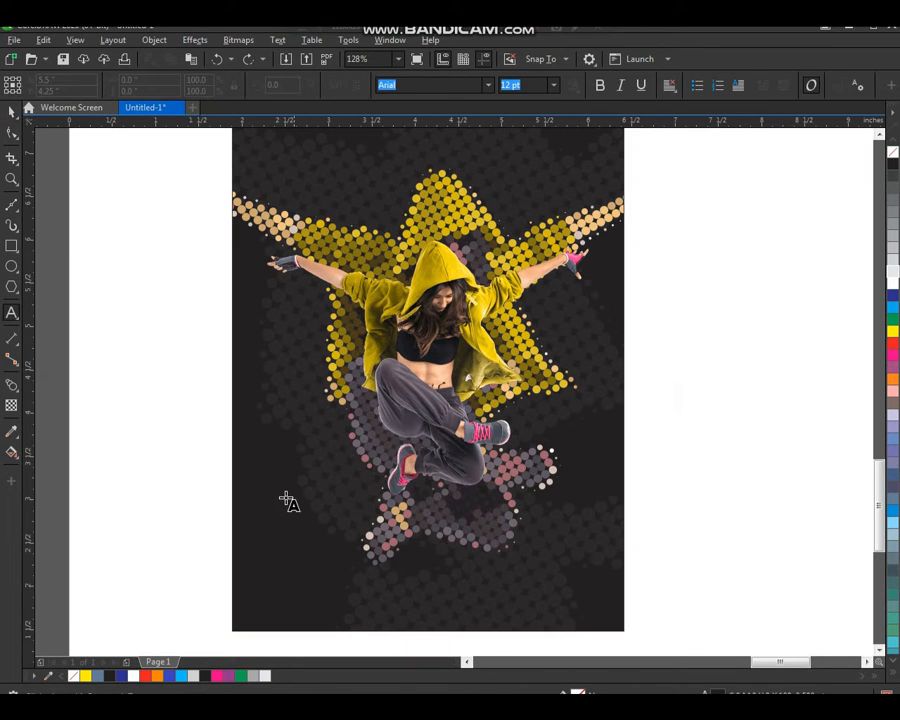
pyautogui.click(125, 506)
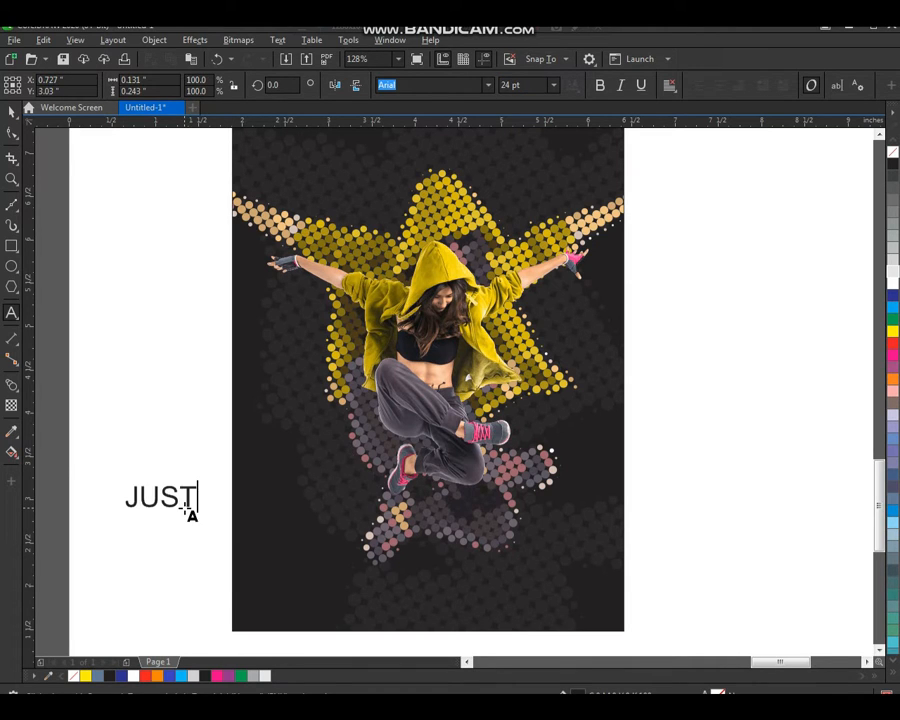
pyautogui.write('JUST')
pyautogui.press('Return')
pyautogui.write('DO')
pyautogui.hotkey('ctrl', 'space')
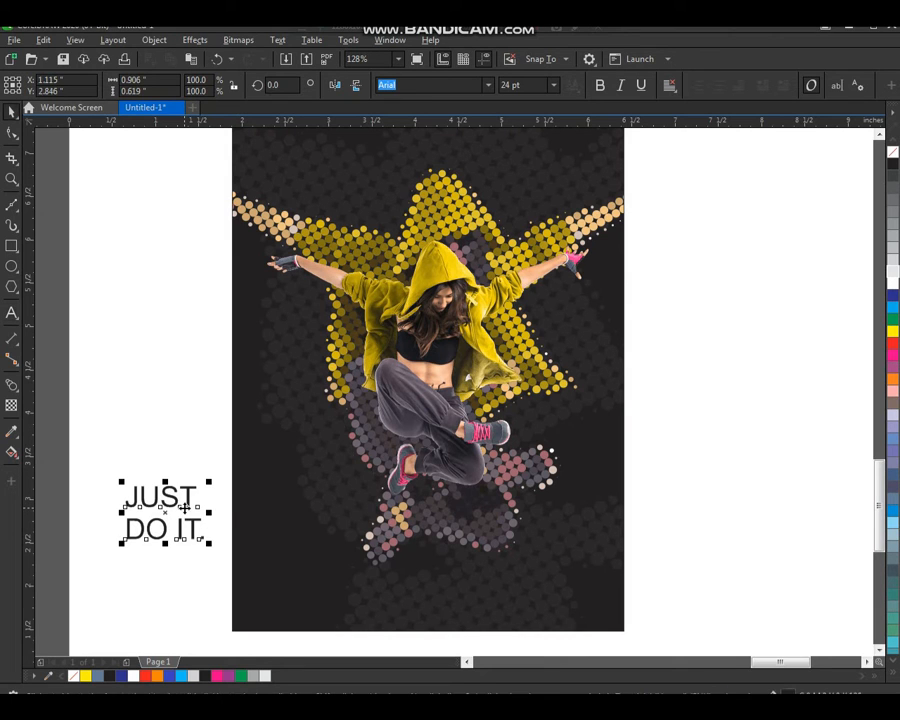
# - Set the slogan in the ContextBlackSSi font and enlarge it to about 51.6 pt
pyautogui.click(487, 85)
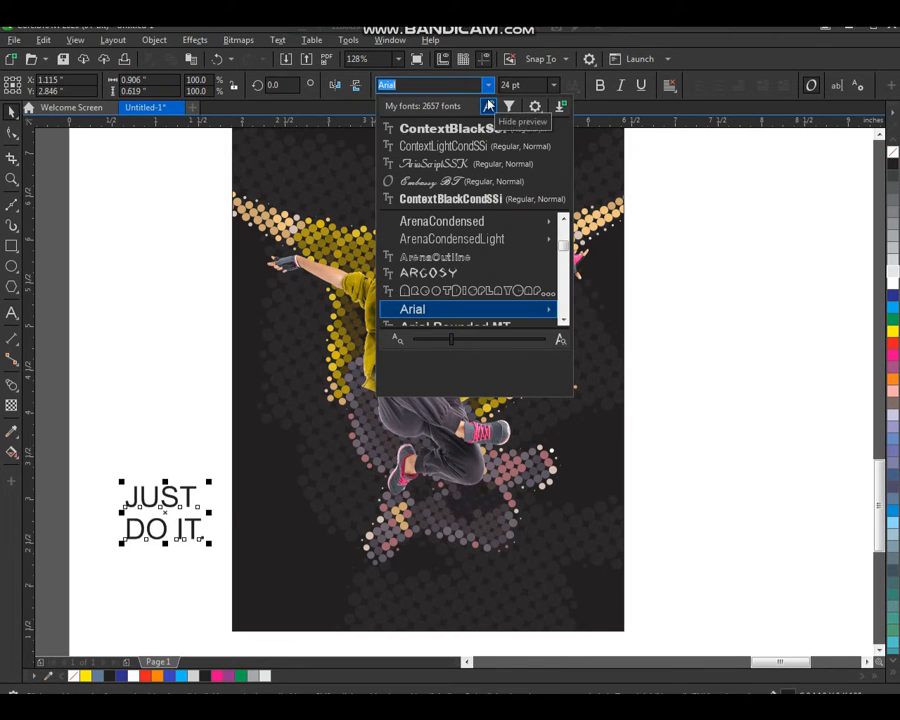
pyautogui.click(450, 128)
pyautogui.moveTo(214, 553); pyautogui.dragTo(264, 576)
# - Move the slogan onto the dancer and fill it with light gray
pyautogui.moveTo(234, 530); pyautogui.dragTo(561, 405)
pyautogui.click(891, 274)
pyautogui.click(787, 301)
pyautogui.press('F2')
pyautogui.moveTo(707, 223); pyautogui.dragTo(331, 486)
pyautogui.moveTo(517, 485); pyautogui.dragTo(578, 519)
pyautogui.hotkey('ctrl', 'z')
# - Move the slogan off the dancer so it straddles the dark rectangle's right edge
pyautogui.scroll(-1, 530, 308)
pyautogui.press('F2')
pyautogui.moveTo(274, 202)
pyautogui.mouseDown()
pyautogui.moveTo(629, 482)
pyautogui.moveTo(692, 552)
pyautogui.mouseUp()
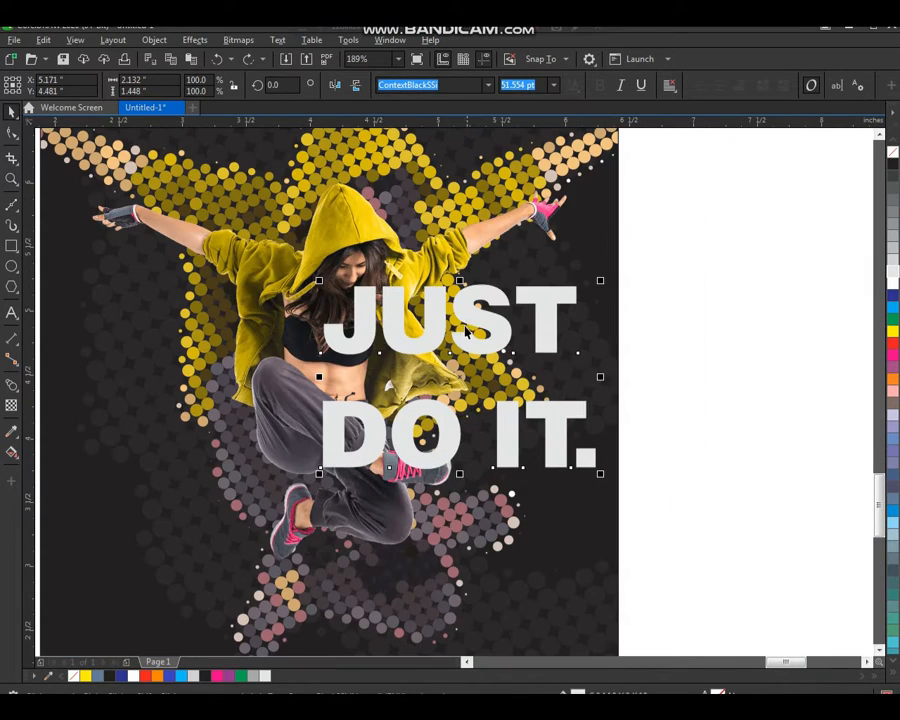
pyautogui.moveTo(475, 316); pyautogui.dragTo(720, 364)
# - Add a Multiply drop shadow with zero offset directly behind the dancer photo
pyautogui.click(396, 338)
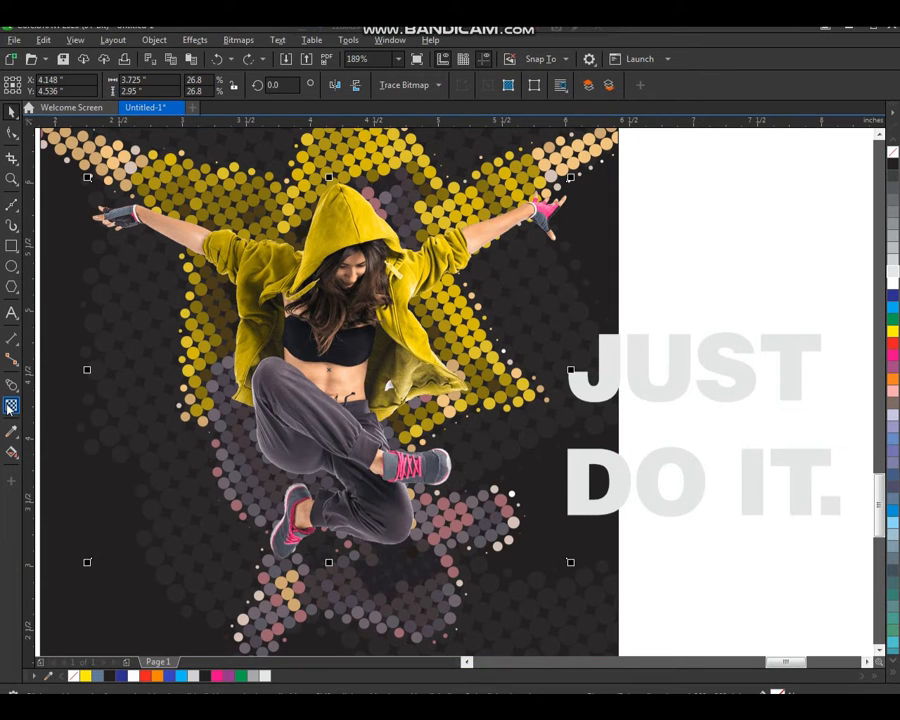
pyautogui.click(16, 388)
pyautogui.click(50, 380)
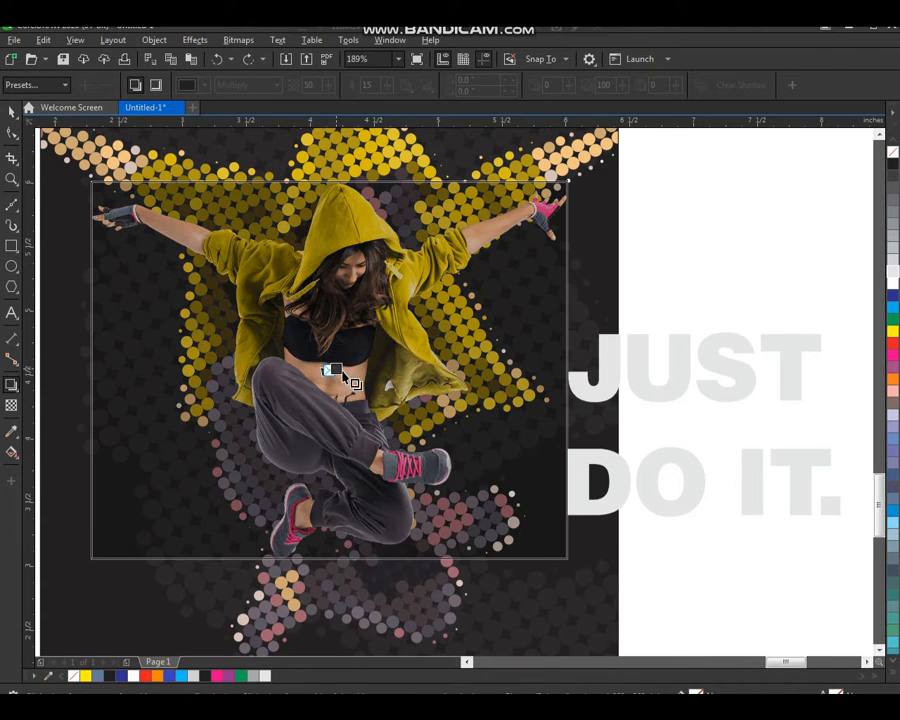
pyautogui.moveTo(336, 369); pyautogui.dragTo(331, 370)
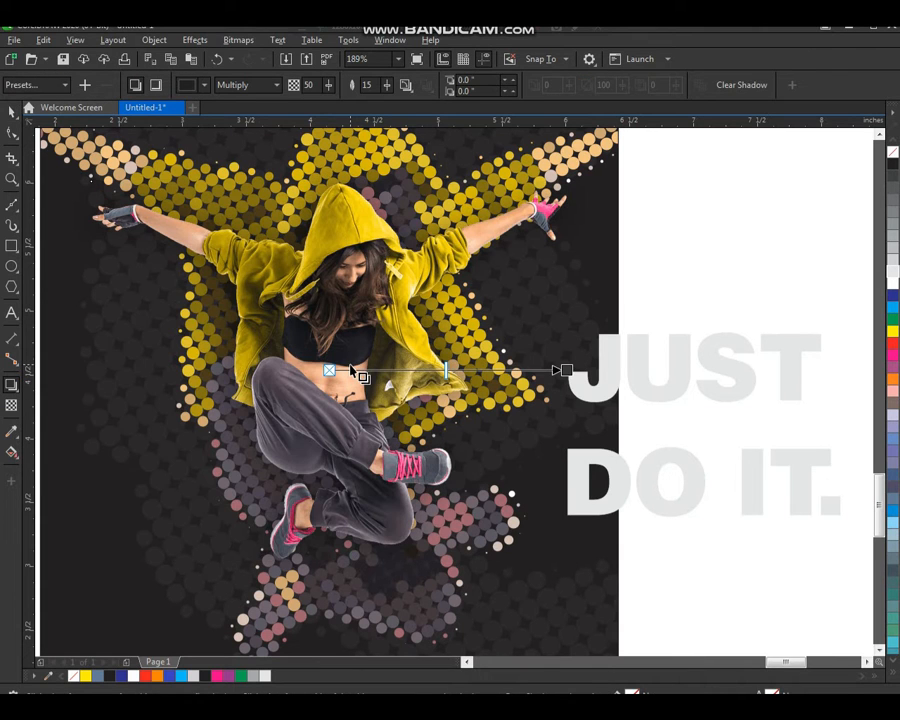
# - Set the dancer's drop shadow opacity to 73 and leave the shadow tool
pyautogui.click(331, 86)
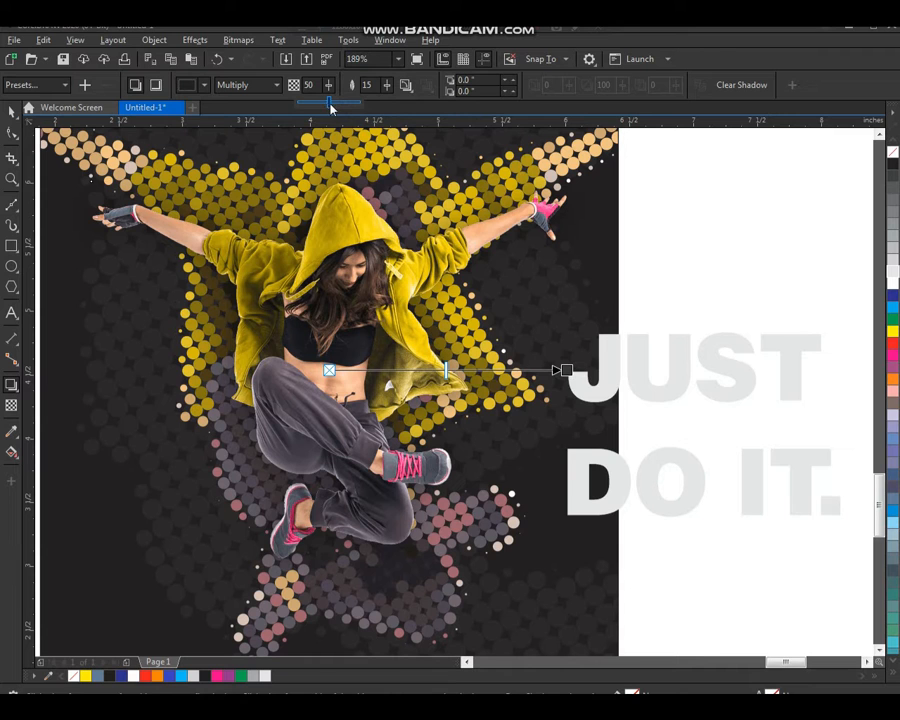
pyautogui.moveTo(344, 105); pyautogui.dragTo(349, 106)
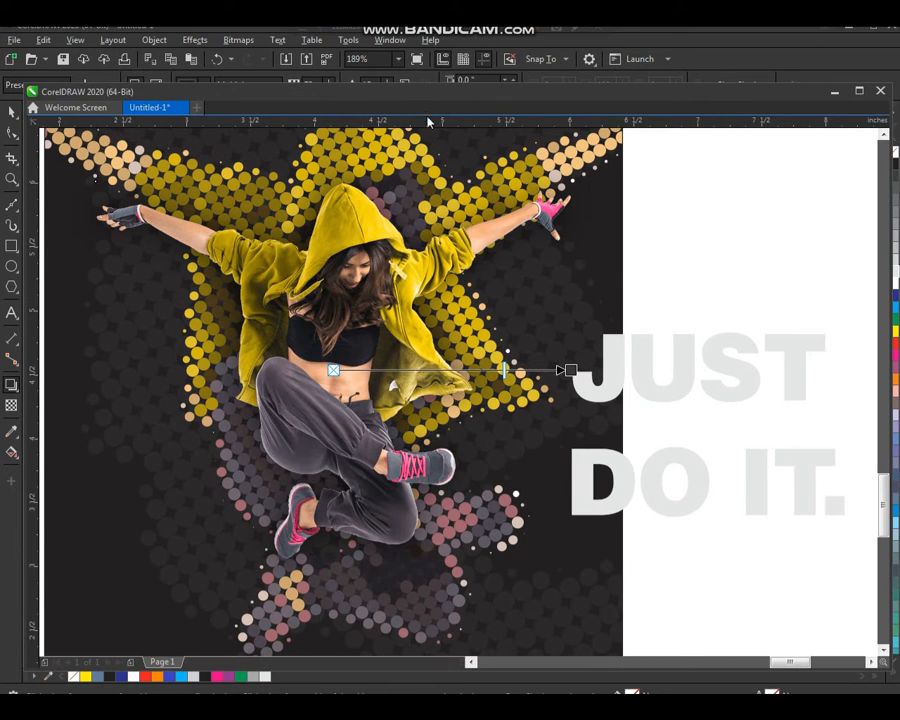
pyautogui.moveTo(424, 99); pyautogui.dragTo(427, 117)
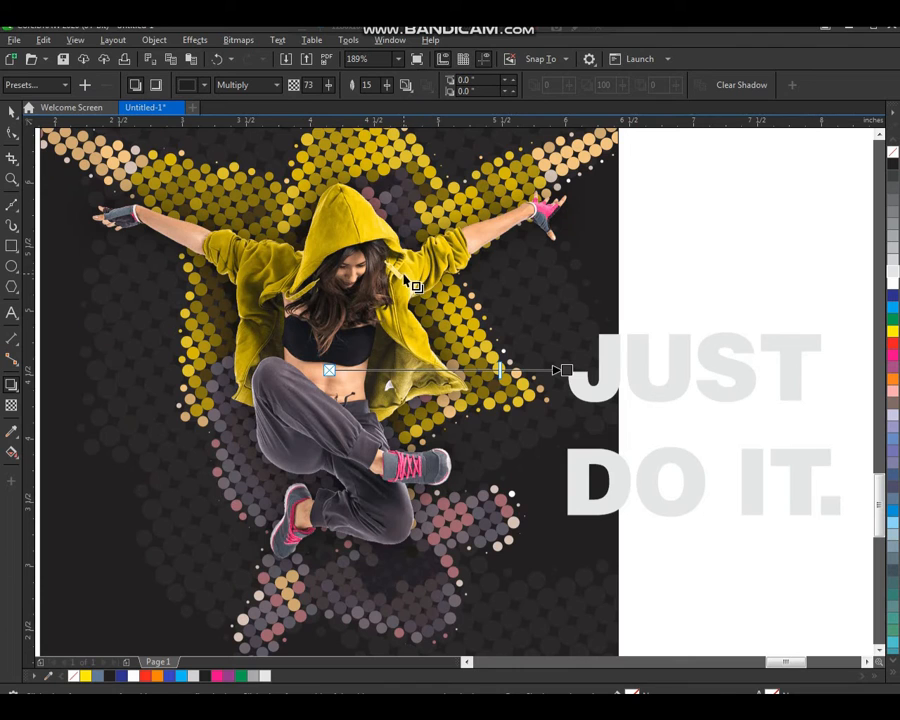
pyautogui.scroll(-3, 302, 254)
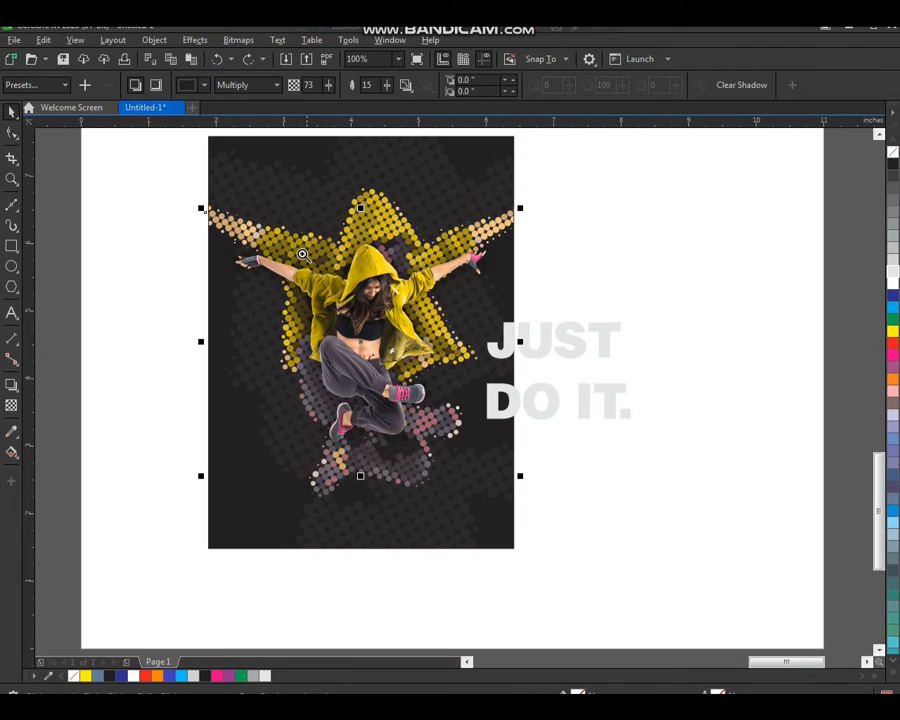
pyautogui.moveTo(215, 202); pyautogui.dragTo(675, 565)
pyautogui.press('space')
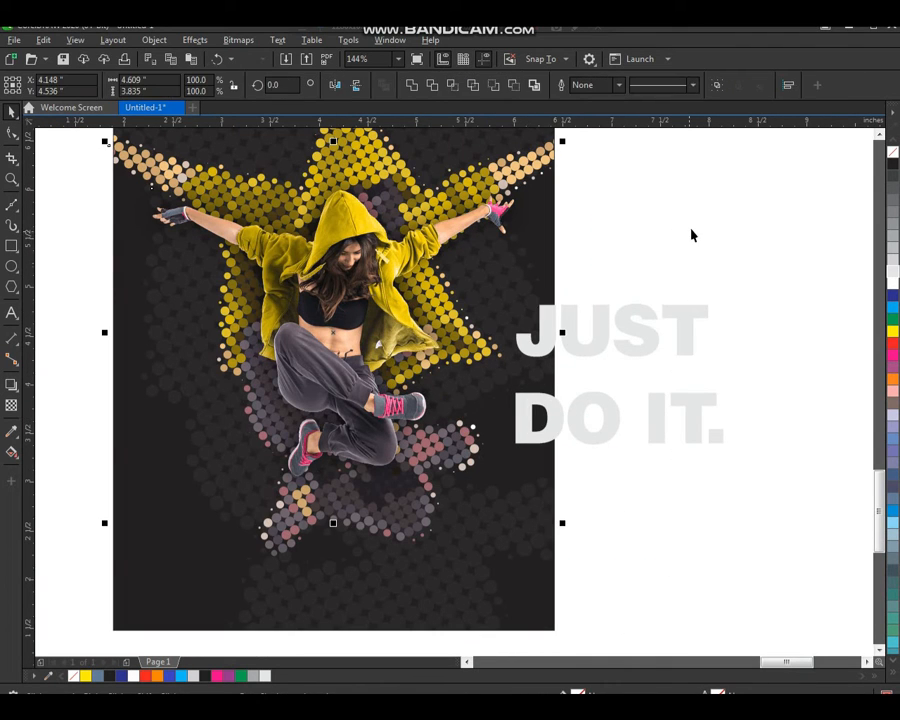
# - Move the slogan over the dancer's torso and enlarge only its "JUST" line to about 77 pt
pyautogui.click(691, 222)
pyautogui.moveTo(647, 326); pyautogui.dragTo(372, 326)
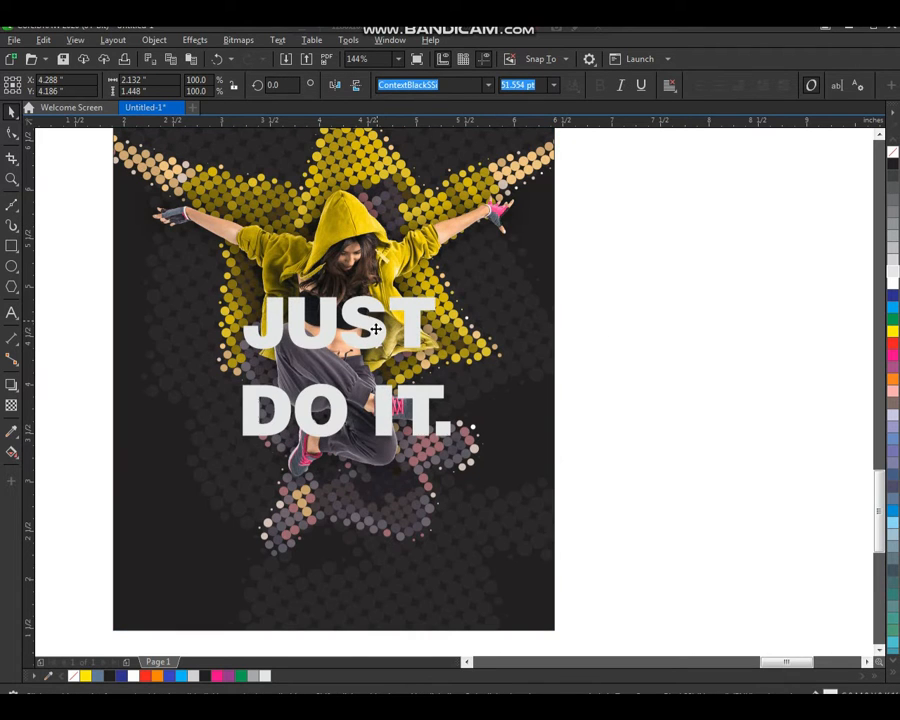
pyautogui.moveTo(448, 356); pyautogui.dragTo(484, 376)
pyautogui.moveTo(452, 316); pyautogui.dragTo(446, 316)
# - Center "DO IT." close beneath "JUST" and enlarge it slightly
pyautogui.moveTo(419, 419); pyautogui.dragTo(408, 406)
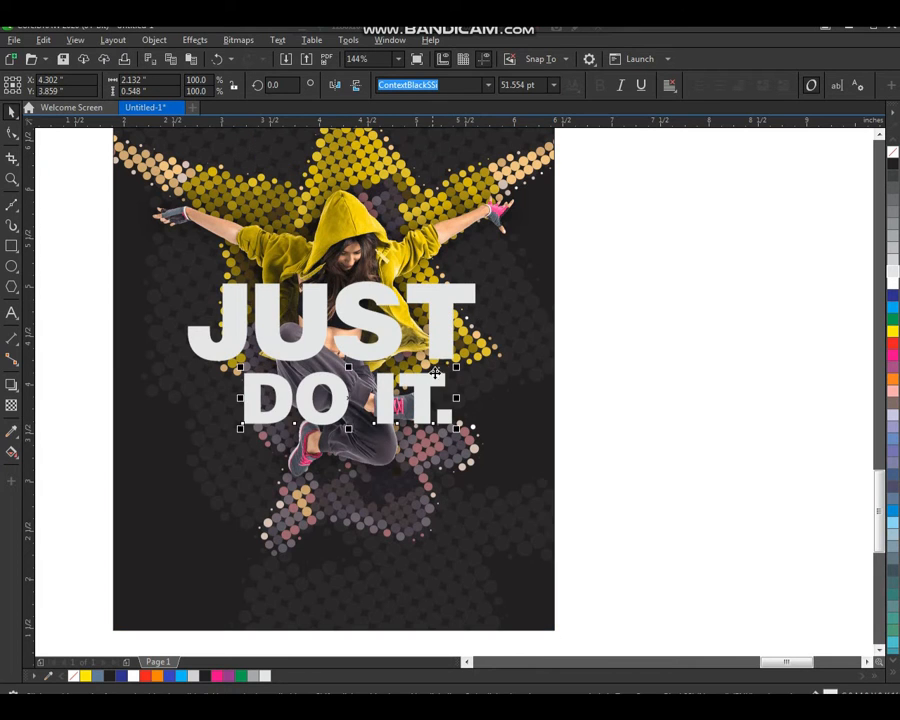
pyautogui.click(622, 353)
pyautogui.click(412, 401)
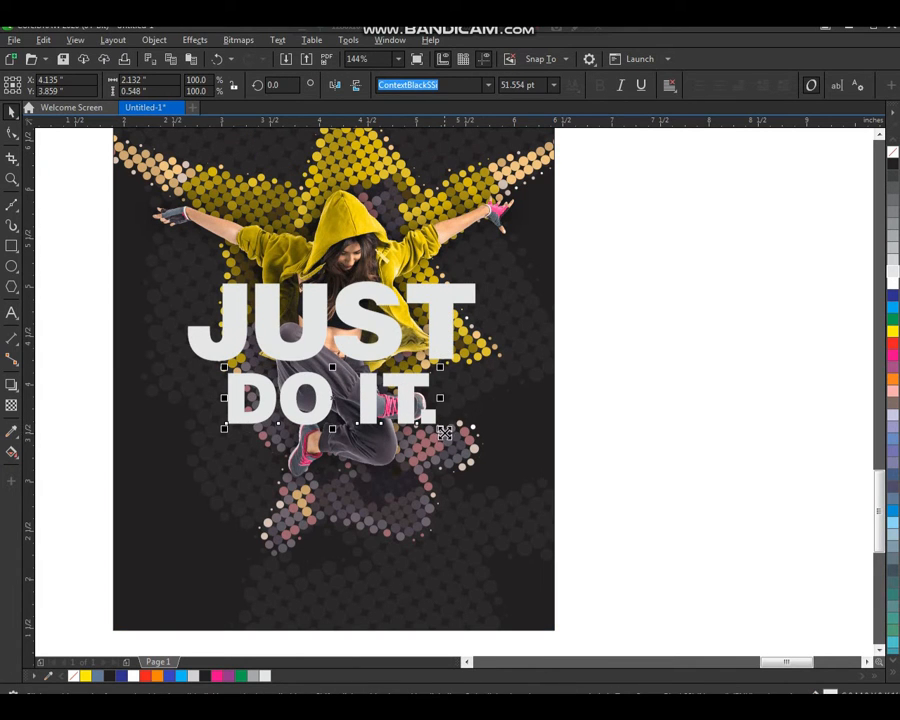
pyautogui.moveTo(441, 428); pyautogui.dragTo(449, 432)
# - Convert both slogan lines, "JUST" and "DO IT.", to curves
pyautogui.keyDown('shift'); pyautogui.click(449, 348); pyautogui.keyUp('shift')
pyautogui.click(113, 40)
pyautogui.moveTo(154, 40)
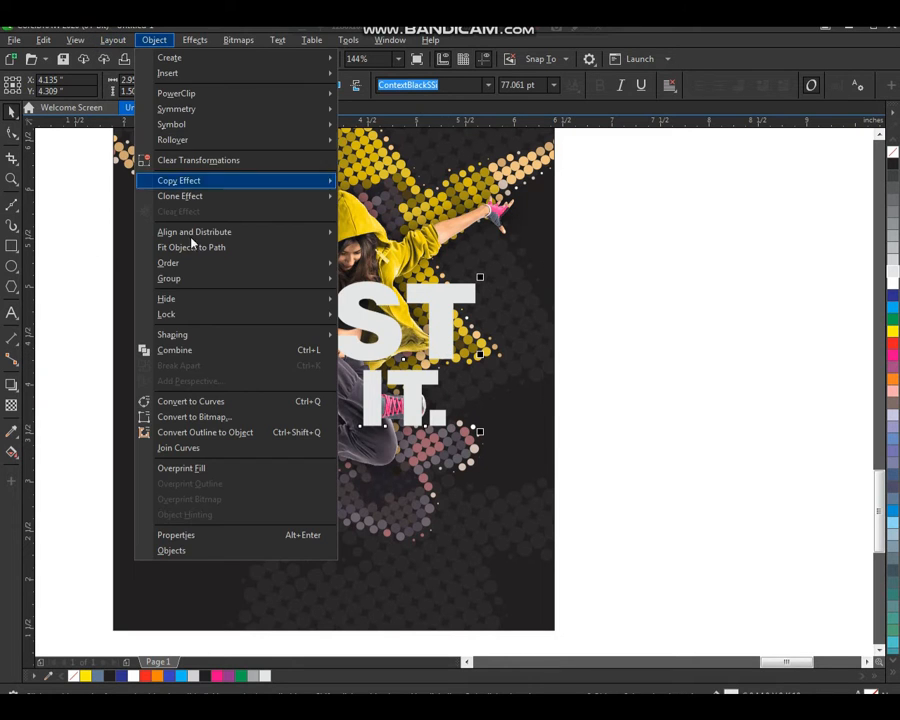
pyautogui.click(239, 399)
pyautogui.click(660, 332)
# - Fill both slogan lines with white
pyautogui.moveTo(553, 220); pyautogui.dragTo(157, 500)
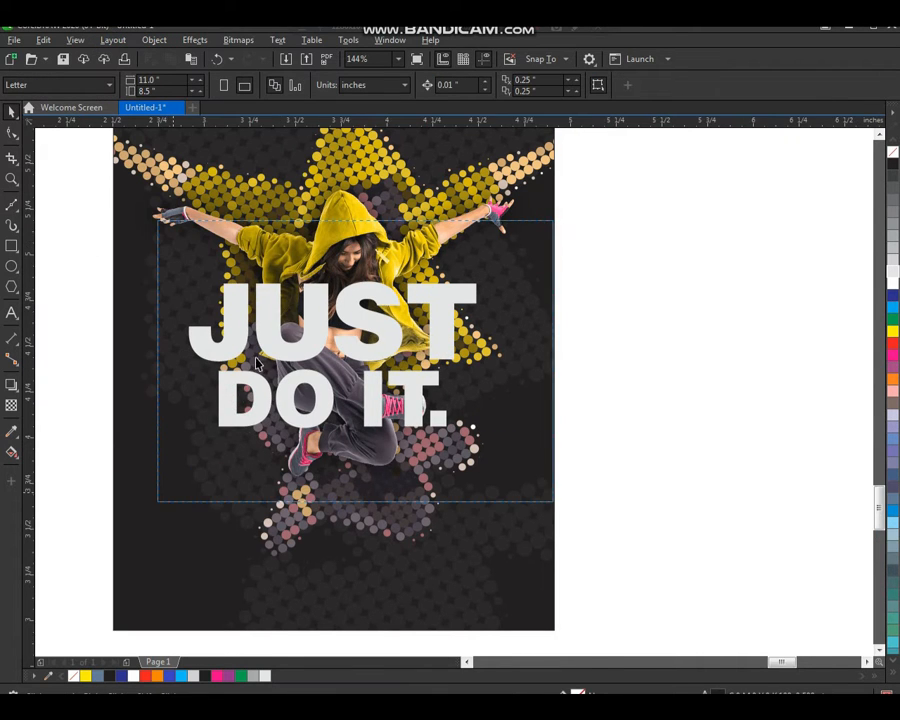
pyautogui.click(286, 340)
pyautogui.keyDown('shift'); pyautogui.click(279, 430); pyautogui.keyUp('shift')
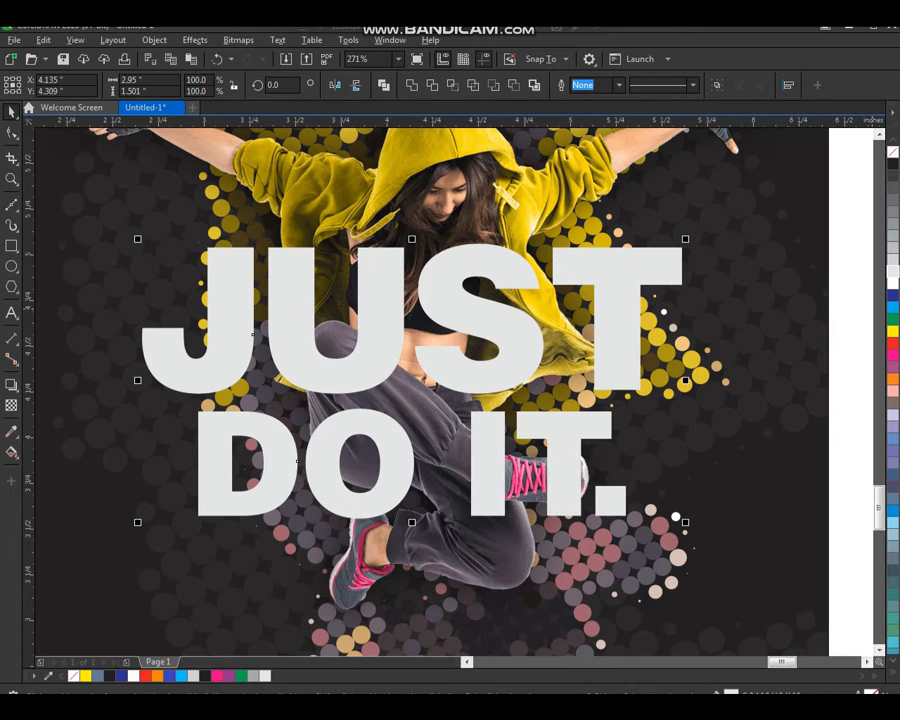
pyautogui.click(892, 285)
pyautogui.scroll(-2, 421, 382)
pyautogui.click(683, 312)
# - Undo the accidental move of the dancer photo and bring the photo in front of the slogan
pyautogui.moveTo(441, 277); pyautogui.dragTo(448, 265)
pyautogui.hotkey('ctrl', 'z')
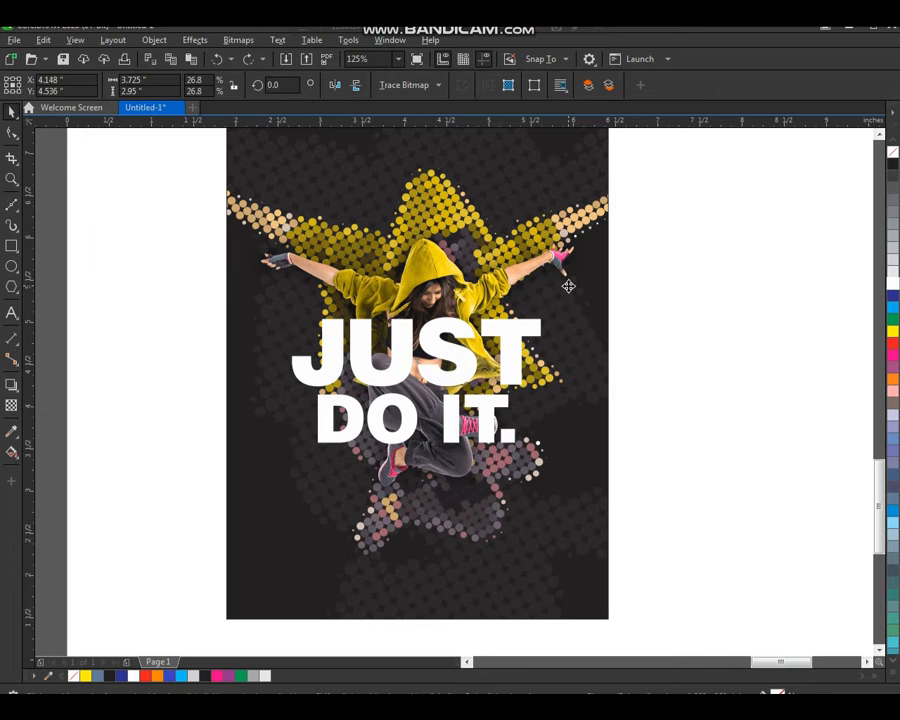
pyautogui.hotkey('shift', 'pageup')
pyautogui.click(744, 300)
# - Start a straight-segment outline at the top of the "U" and trace down the jacket's edge beside the letter
pyautogui.moveTo(278, 270); pyautogui.dragTo(590, 490)
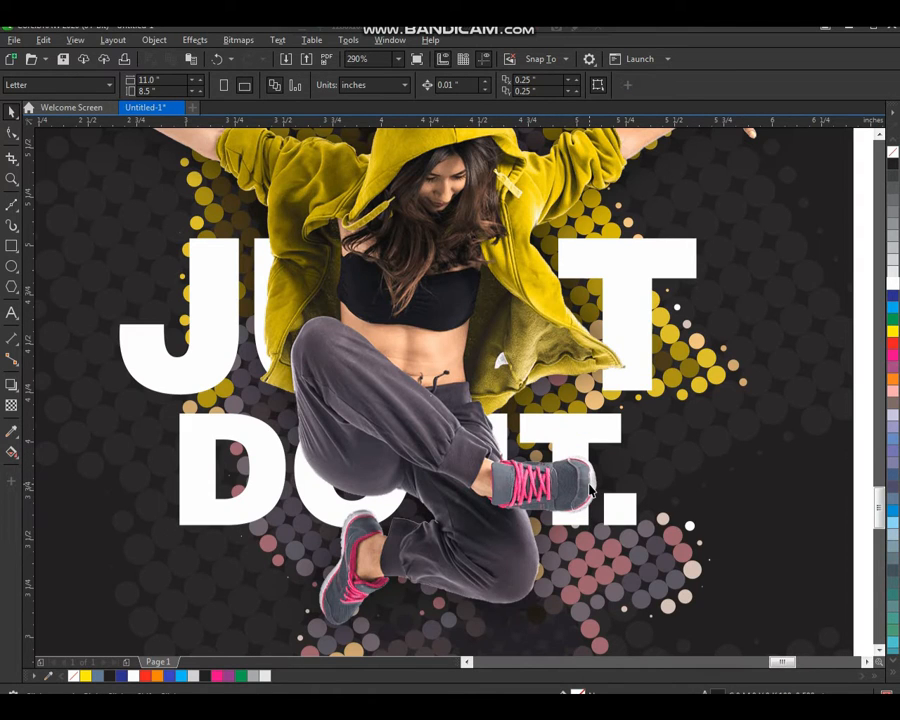
pyautogui.click(9, 207)
pyautogui.moveTo(217, 211); pyautogui.dragTo(412, 488)
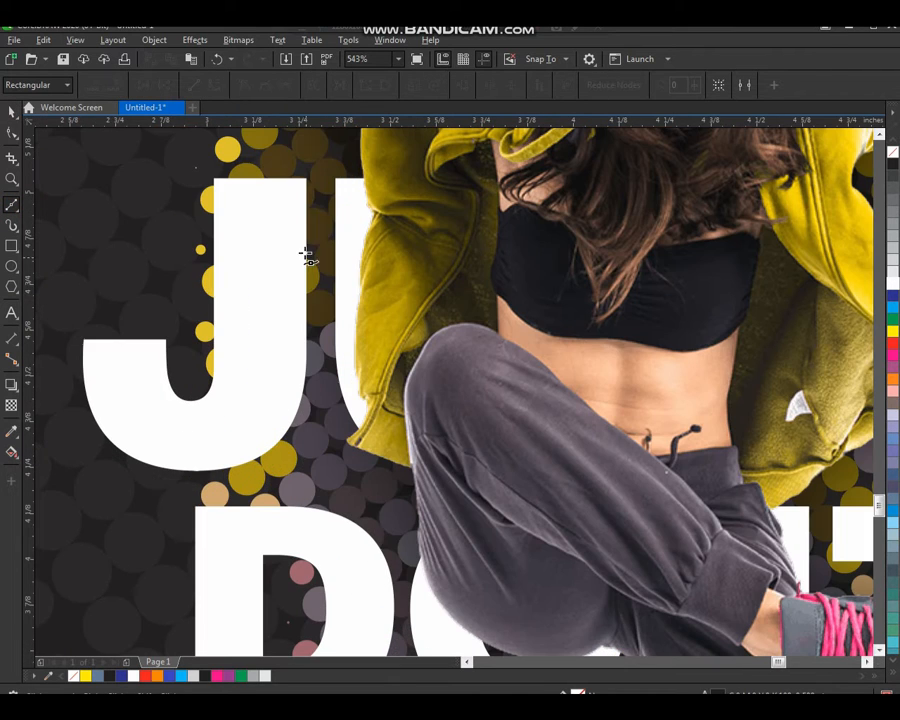
pyautogui.moveTo(320, 180); pyautogui.dragTo(506, 420)
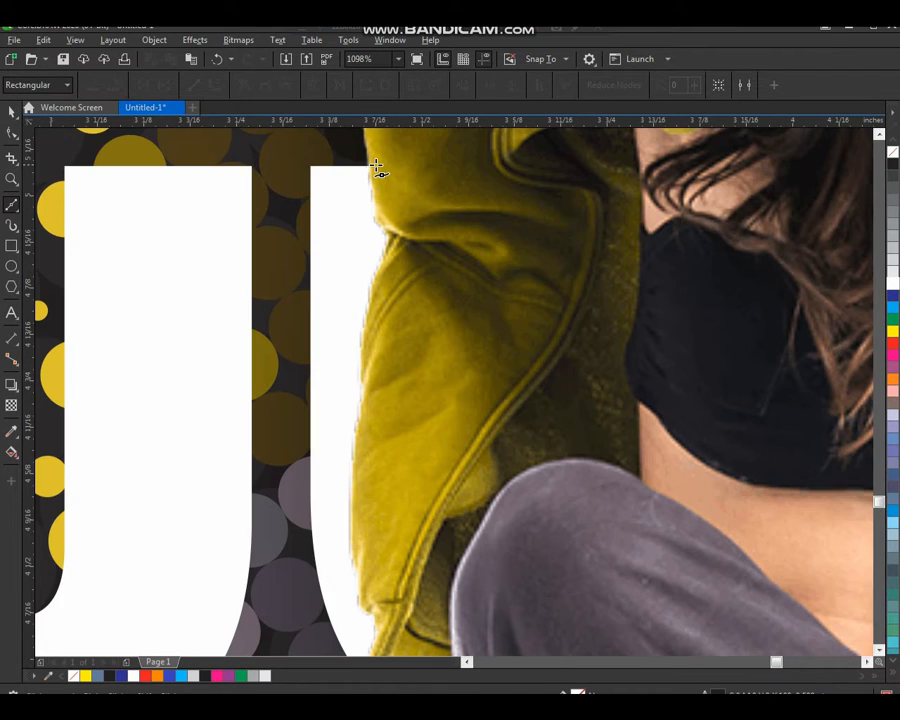
pyautogui.click(374, 205)
pyautogui.click(377, 222)
pyautogui.click(391, 232)
pyautogui.click(392, 245)
pyautogui.click(375, 280)
pyautogui.click(367, 323)
pyautogui.click(364, 377)
pyautogui.click(358, 437)
pyautogui.click(350, 491)
pyautogui.click(356, 542)
pyautogui.click(360, 578)
# - Continue the outline around the jacket's lower corner and along its hem to the dancer's trousers
pyautogui.scroll(-5, 362, 605)
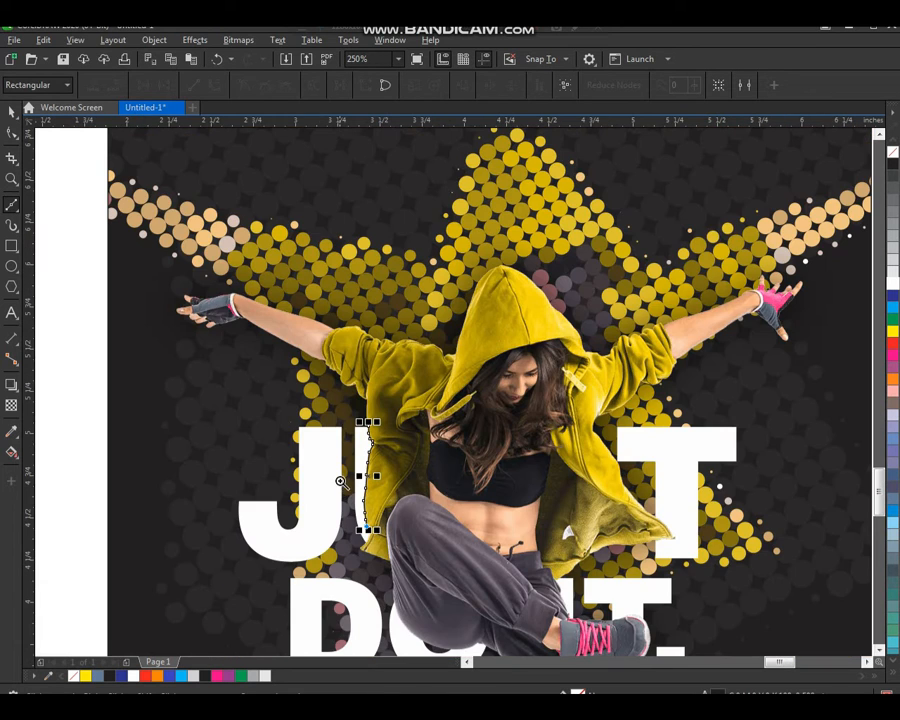
pyautogui.scroll(5, 362, 405)
pyautogui.click(383, 378)
pyautogui.click(341, 429)
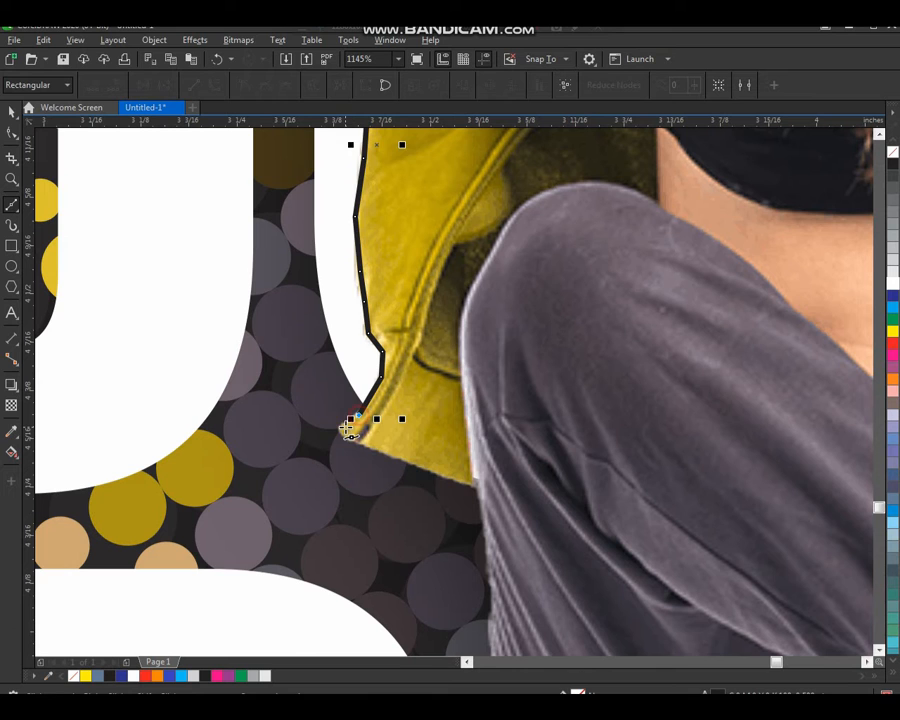
pyautogui.click(476, 488)
# - Trace the outline down the trouser leg and along the underside of the thigh across the "O"
pyautogui.scroll(-3, 461, 542)
pyautogui.moveTo(446, 518); pyautogui.dragTo(545, 677)
pyautogui.click(384, 241)
pyautogui.click(386, 293)
pyautogui.click(406, 359)
pyautogui.click(464, 427)
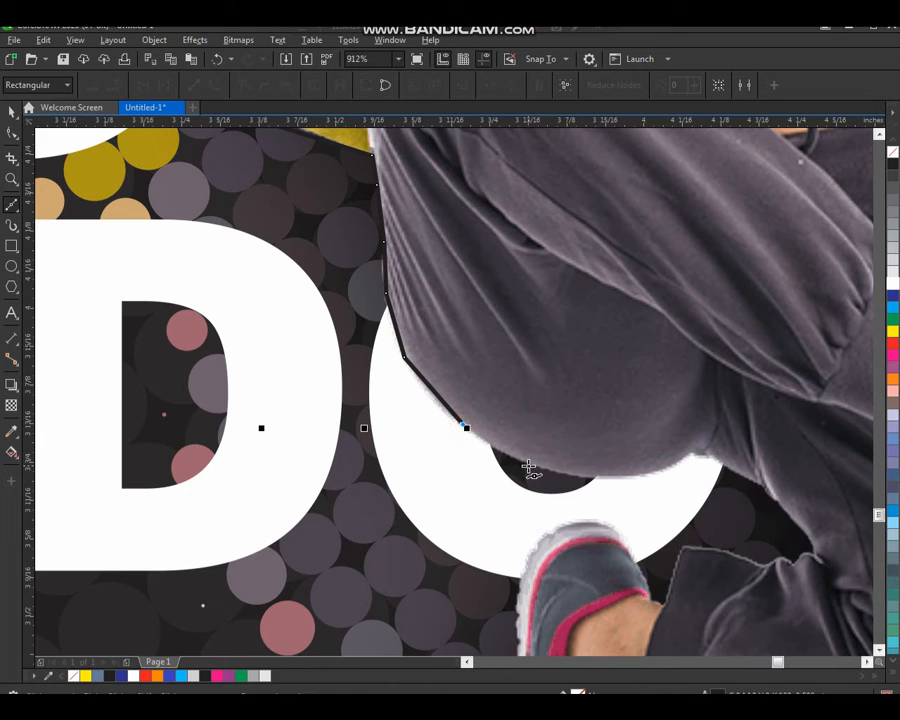
pyautogui.click(533, 466)
pyautogui.click(587, 480)
pyautogui.click(634, 477)
pyautogui.click(662, 465)
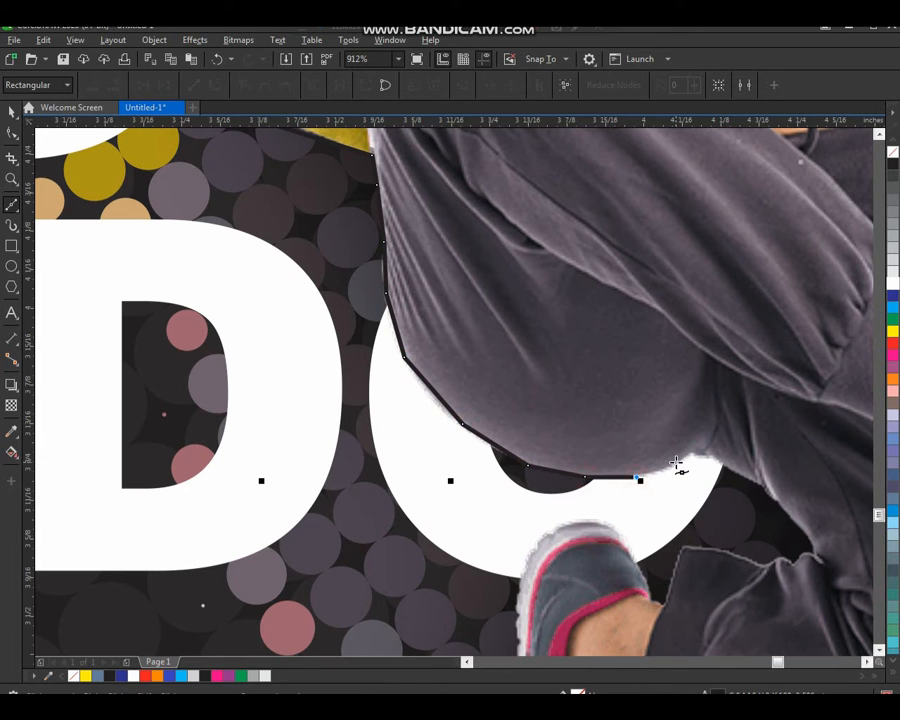
# - Extend the outline past the "O" along the gap between the legs and into the trouser folds
pyautogui.scroll(-2, 693, 426)
pyautogui.scroll(4, 656, 413)
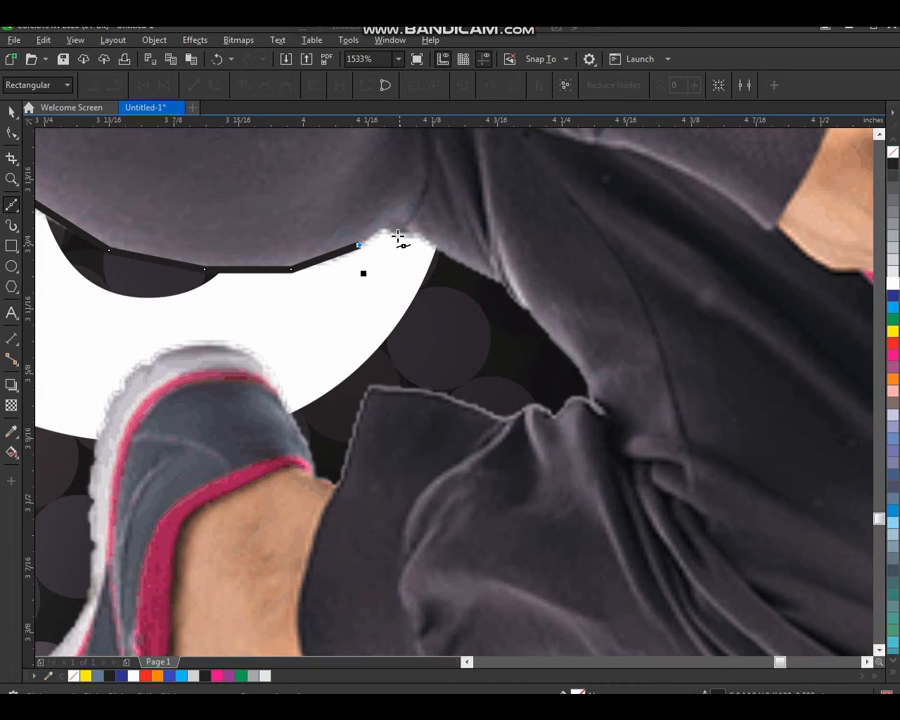
pyautogui.click(396, 235)
pyautogui.click(461, 262)
pyautogui.click(523, 302)
pyautogui.click(584, 375)
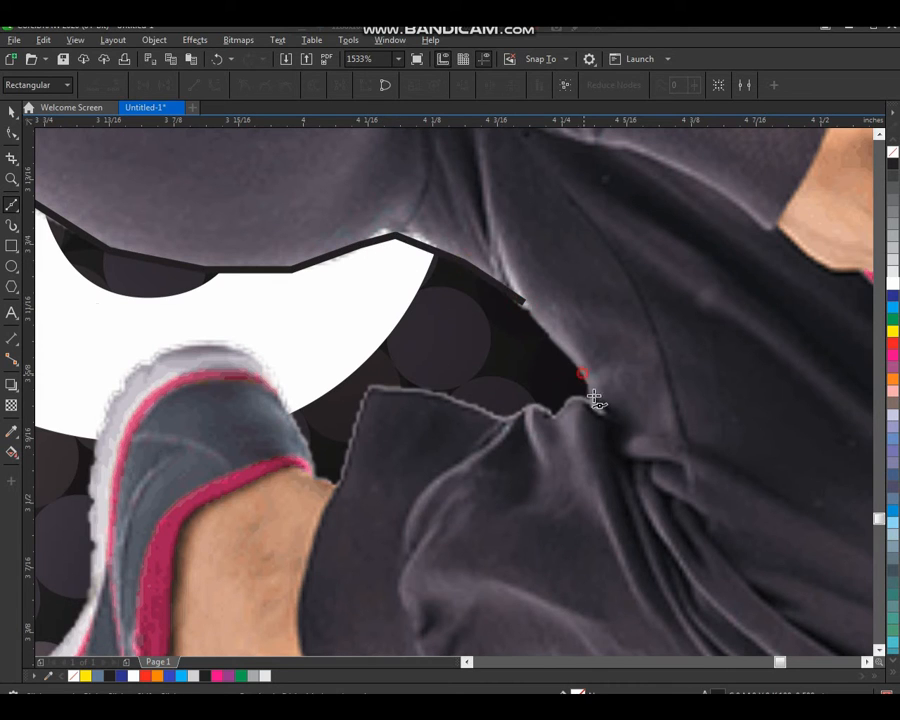
pyautogui.scroll(-4, 437, 372)
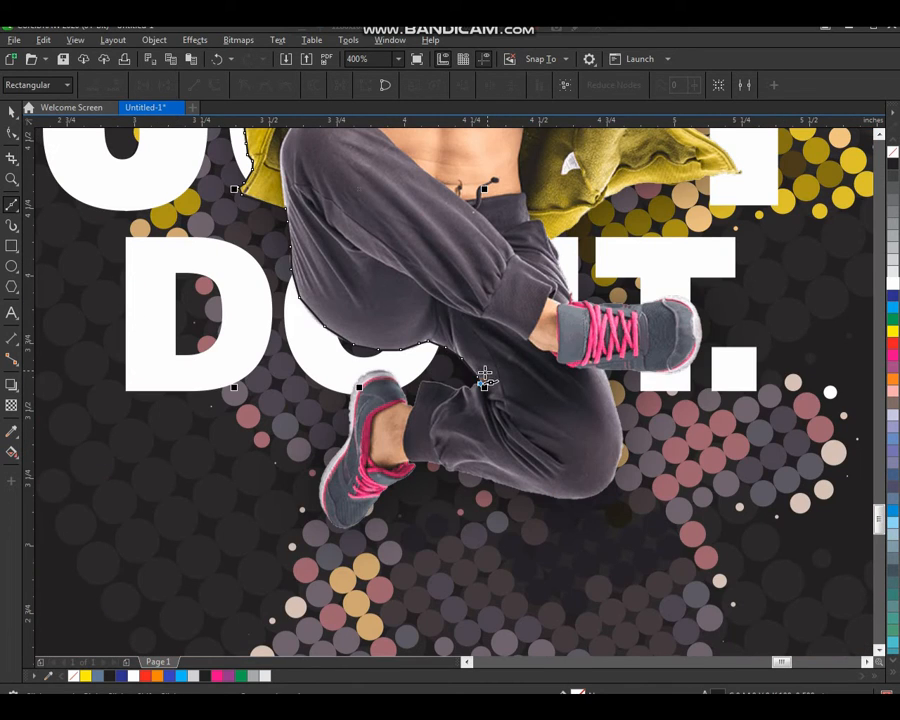
pyautogui.scroll(4, 455, 390)
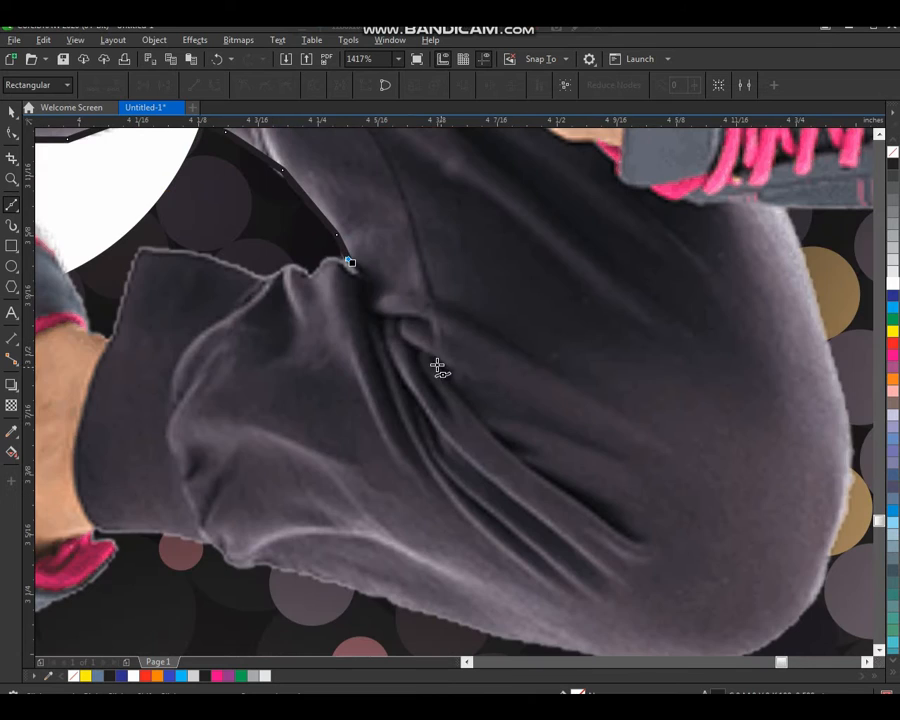
pyautogui.click(385, 312)
# - Carry the outline straight across the lower leg to its outer edge and up to the sole of the raised shoe
pyautogui.scroll(-4, 444, 402)
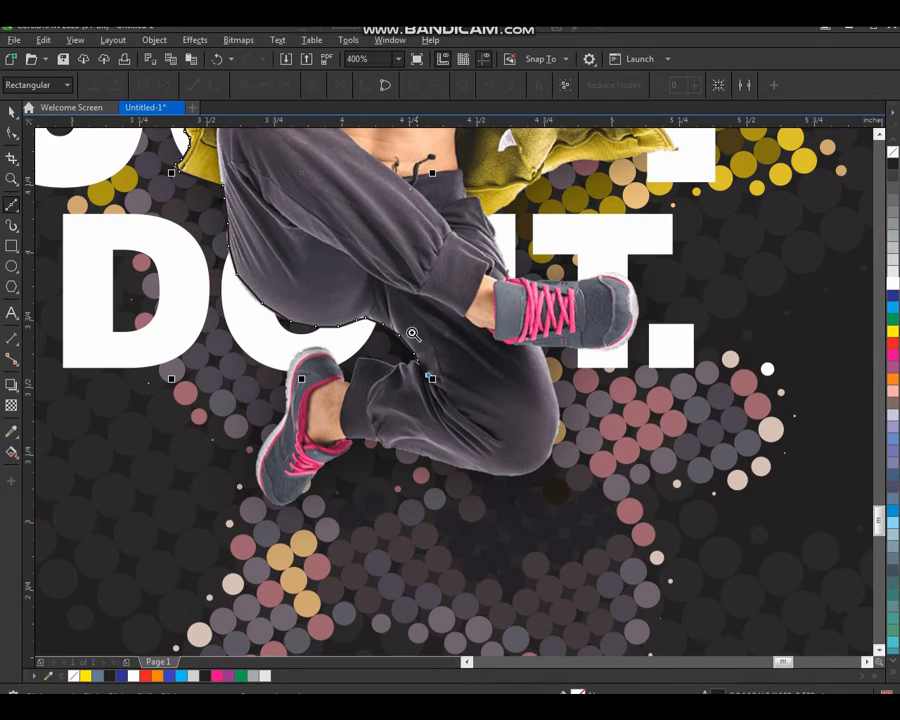
pyautogui.scroll(3, 558, 393)
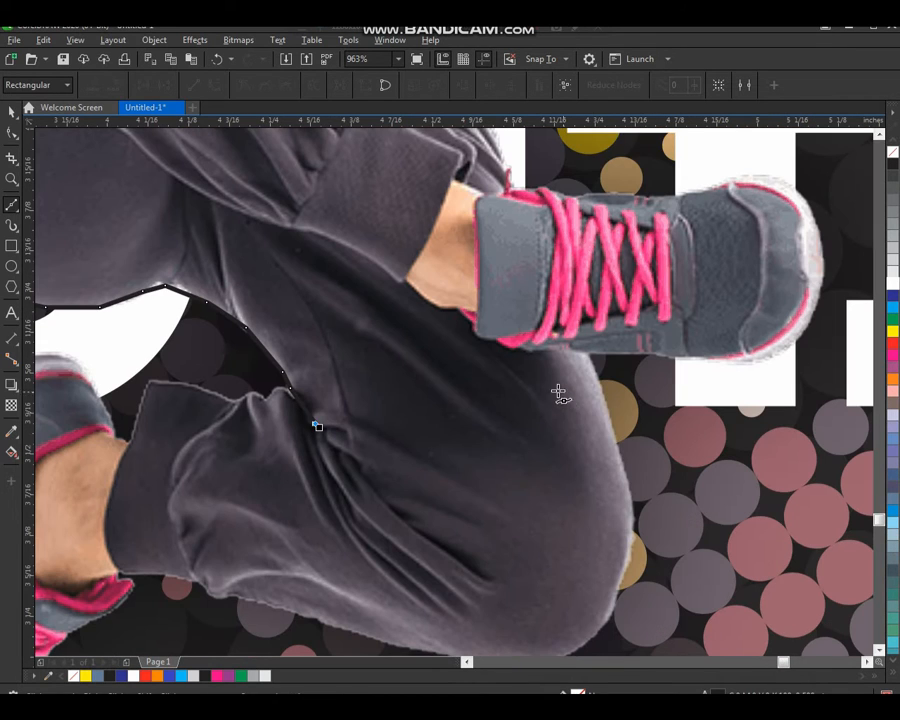
pyautogui.click(607, 410)
pyautogui.scroll(-3, 634, 396)
pyautogui.scroll(4, 446, 460)
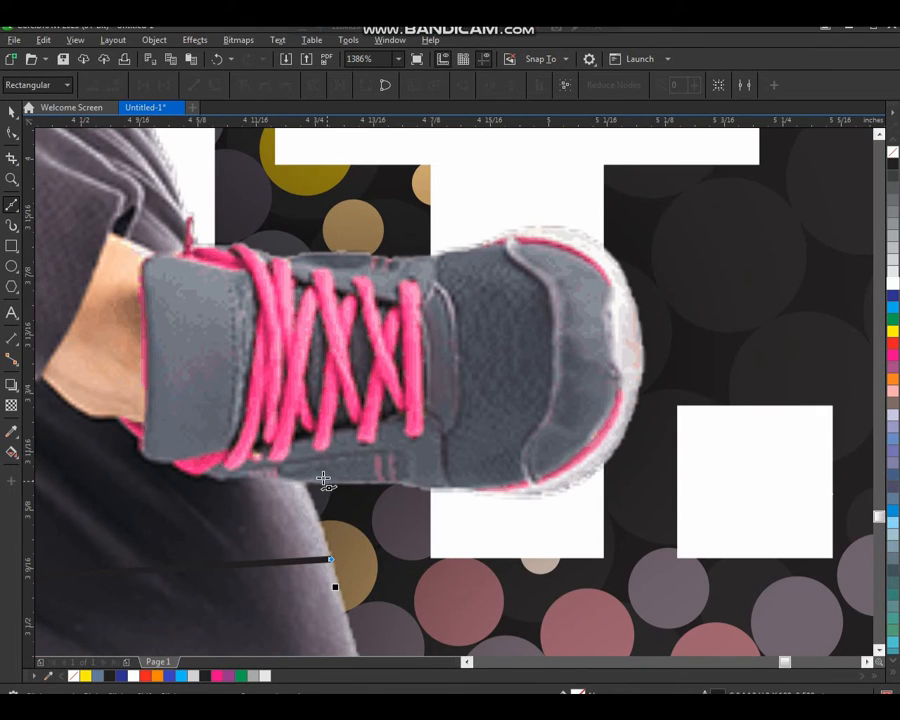
pyautogui.click(307, 485)
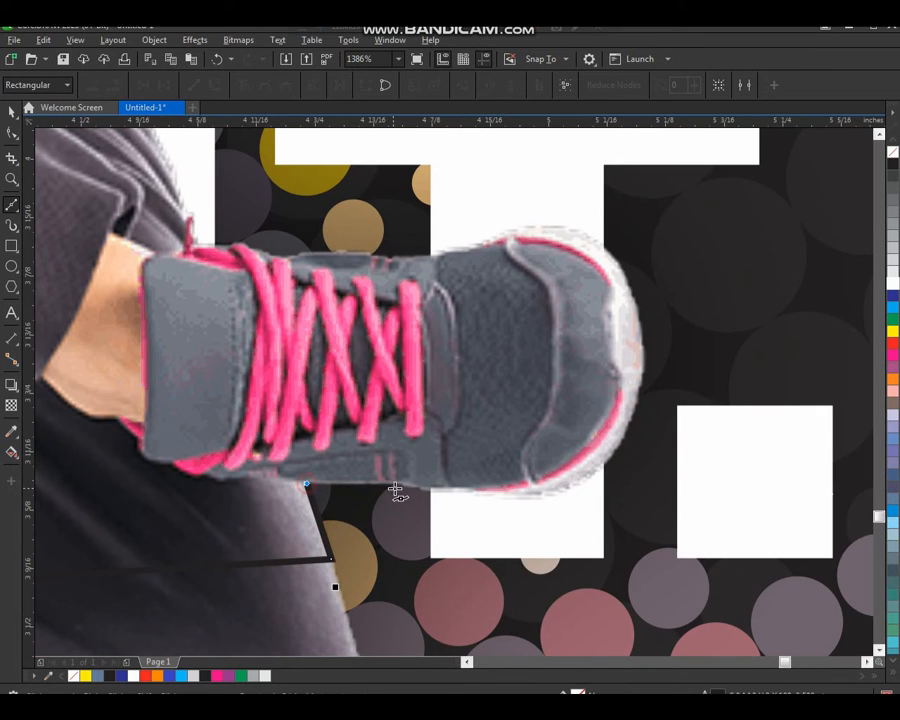
# - Trace the outline around the raised shoe, from its underside around the toe and back to the ankle
pyautogui.click(507, 492)
pyautogui.click(622, 432)
pyautogui.click(645, 366)
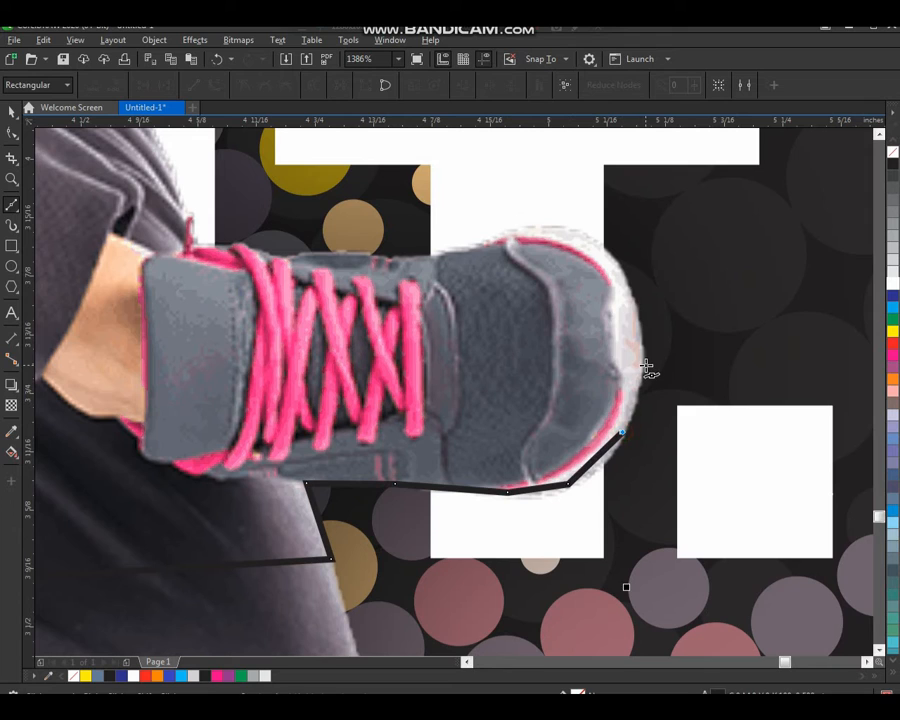
pyautogui.click(627, 276)
pyautogui.click(549, 222)
pyautogui.click(495, 242)
pyautogui.click(424, 258)
pyautogui.click(353, 255)
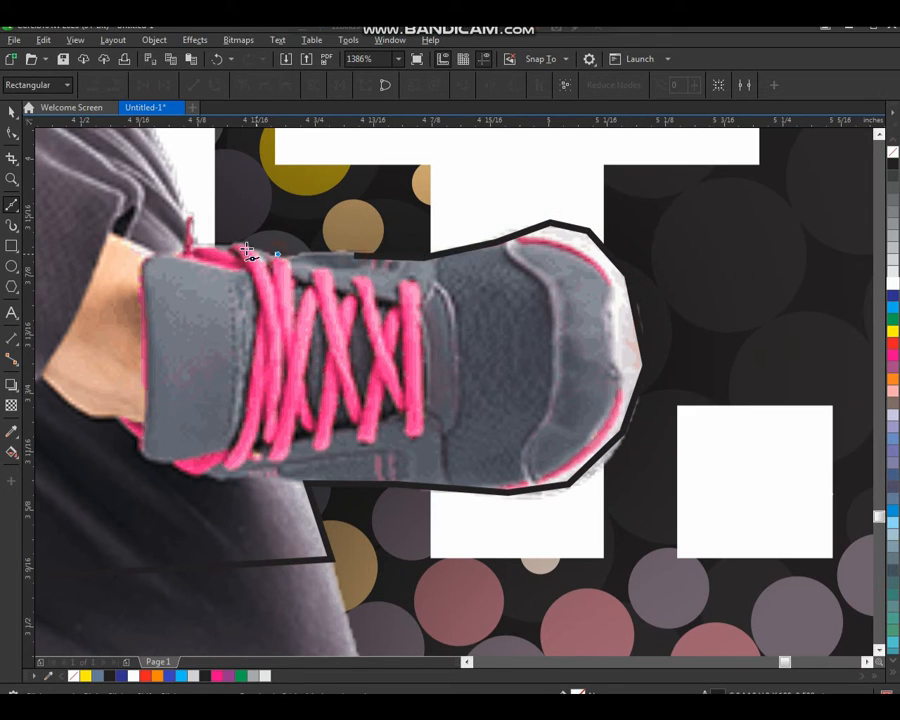
pyautogui.click(246, 249)
pyautogui.click(200, 245)
# - Continue the outline from the ankle up the trouser edge beside the "I" and onto the jacket hem
pyautogui.scroll(-2, 278, 304)
pyautogui.scroll(-3, 286, 258)
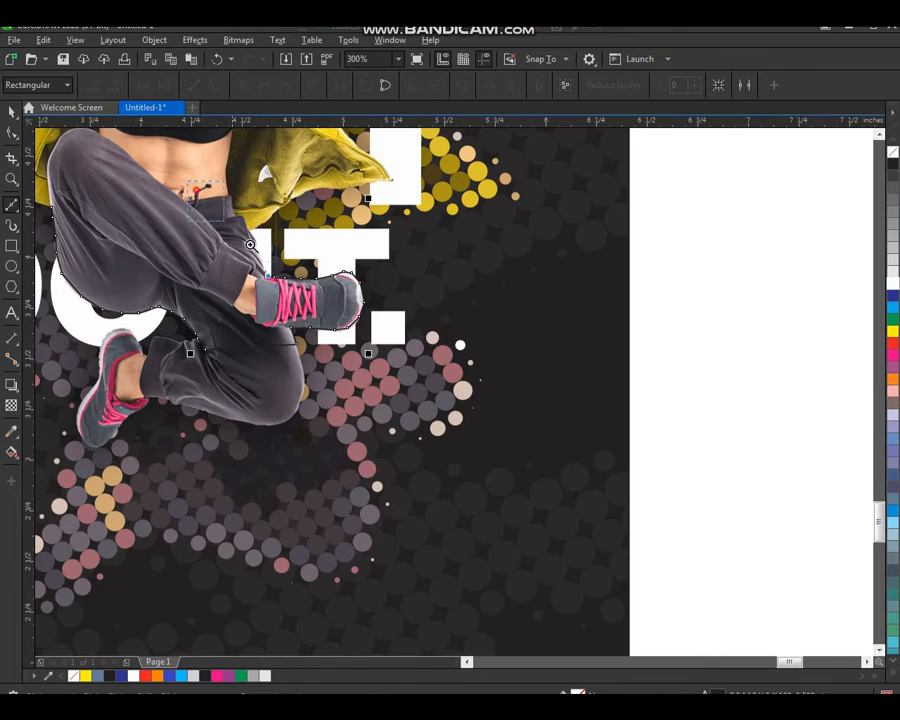
pyautogui.scroll(5, 430, 443)
pyautogui.click(454, 404)
pyautogui.click(449, 374)
pyautogui.click(451, 354)
pyautogui.click(428, 321)
pyautogui.click(465, 302)
pyautogui.click(511, 268)
# - Trace the outline along the open jacket's lower hem to its pointed tip over the "T"
pyautogui.scroll(-2, 577, 268)
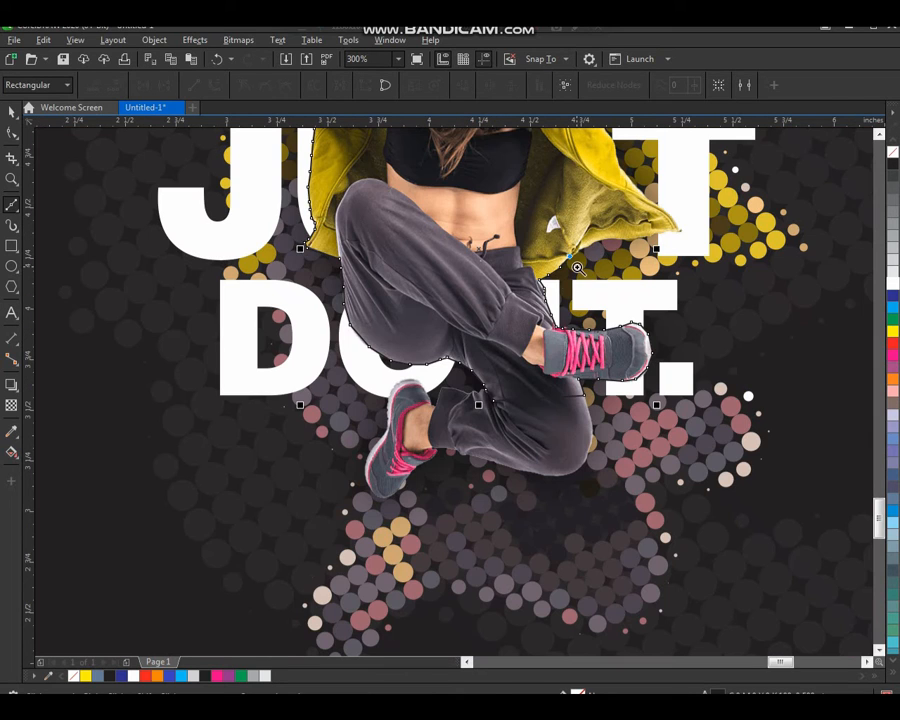
pyautogui.scroll(2, 352, 410)
pyautogui.click(286, 424)
pyautogui.click(337, 408)
pyautogui.click(418, 406)
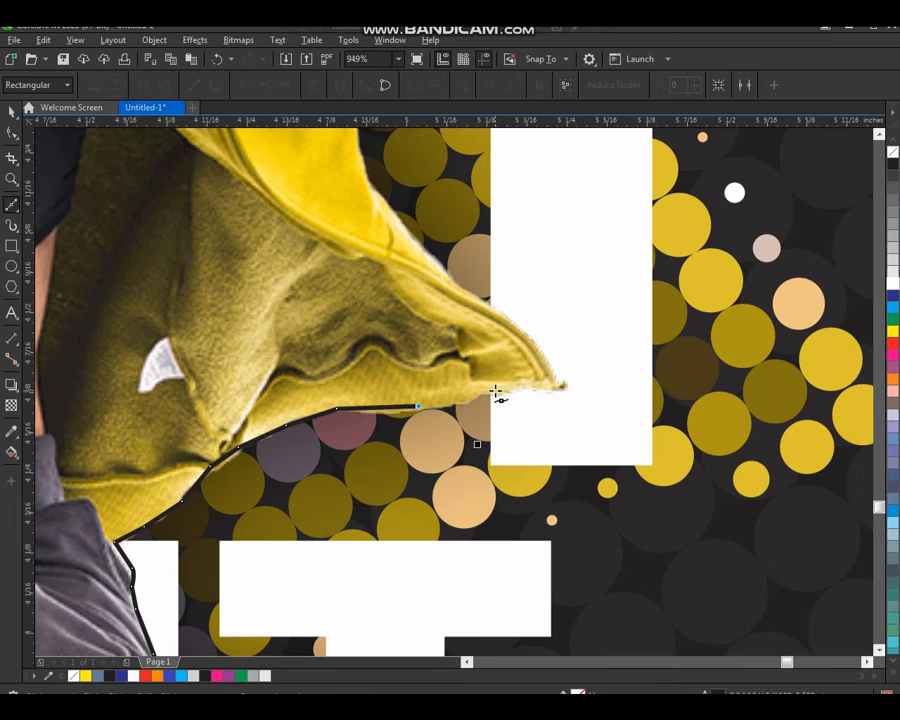
pyautogui.click(496, 392)
pyautogui.click(562, 387)
# - Trace the outline from the jacket tip up its outer edge past the "T" to the underside of the sleeve
pyautogui.click(477, 296)
pyautogui.click(414, 238)
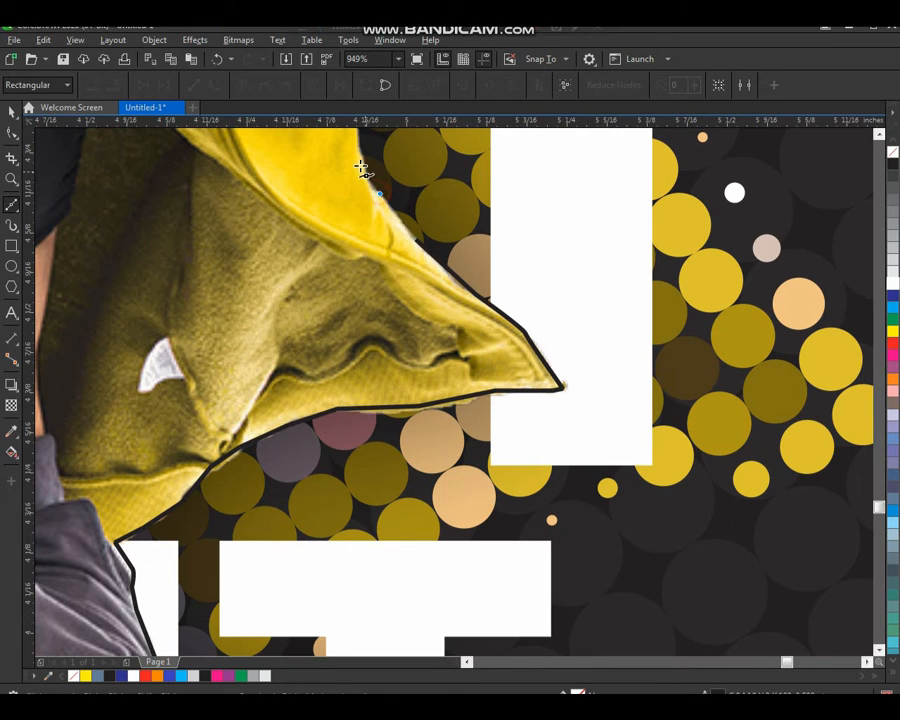
pyautogui.scroll(-3, 394, 232)
pyautogui.scroll(4, 458, 132)
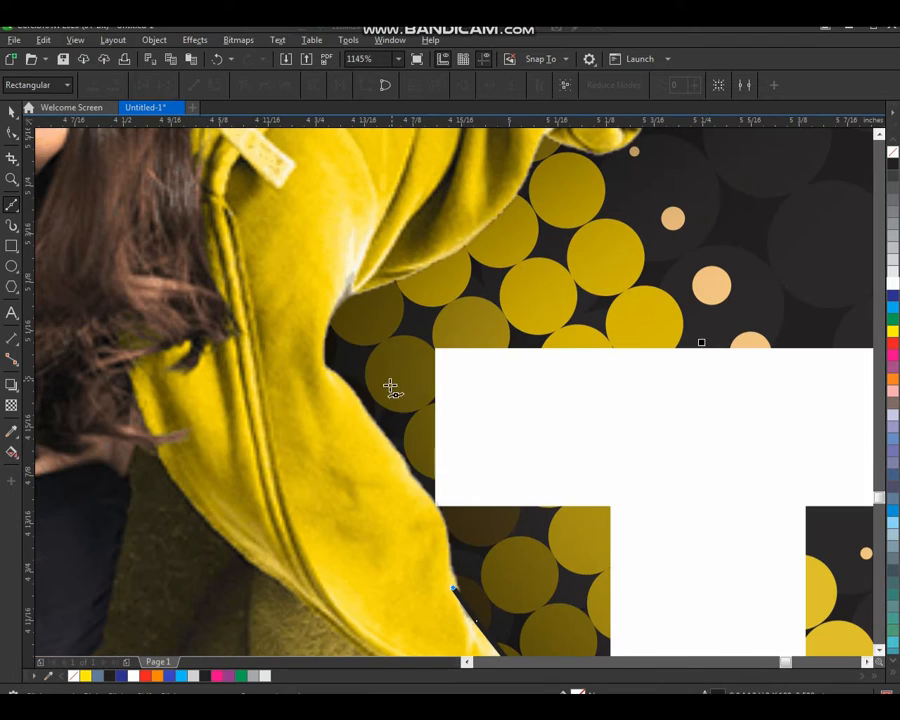
pyautogui.click(440, 508)
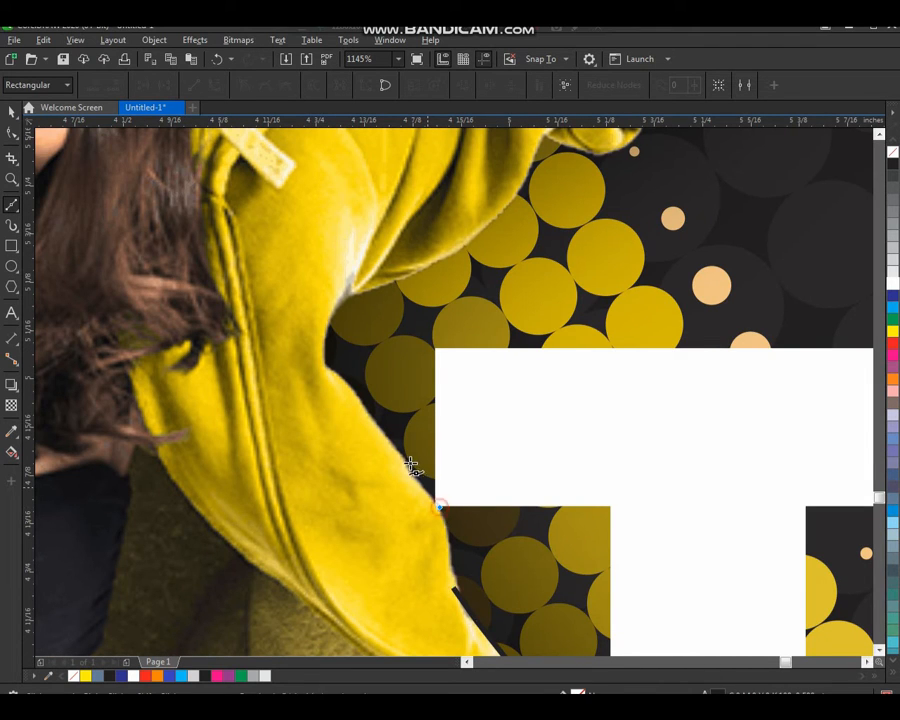
pyautogui.click(399, 454)
pyautogui.click(345, 387)
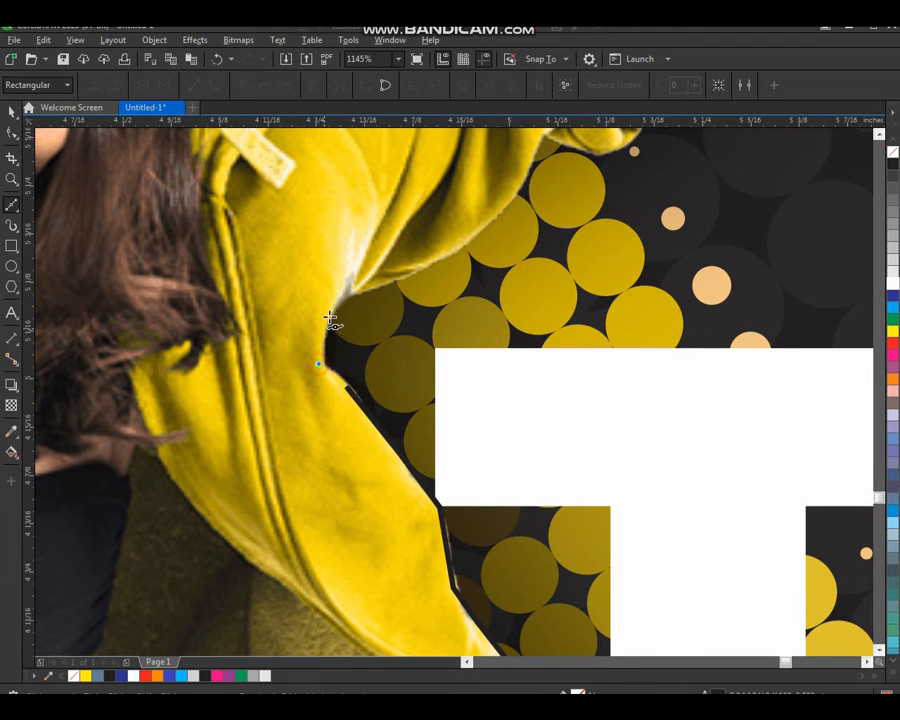
pyautogui.click(419, 265)
# - Run the outline across the dancer's chest, close it at its starting point above the "U", and leave the drawing tool
pyautogui.scroll(-3, 446, 317)
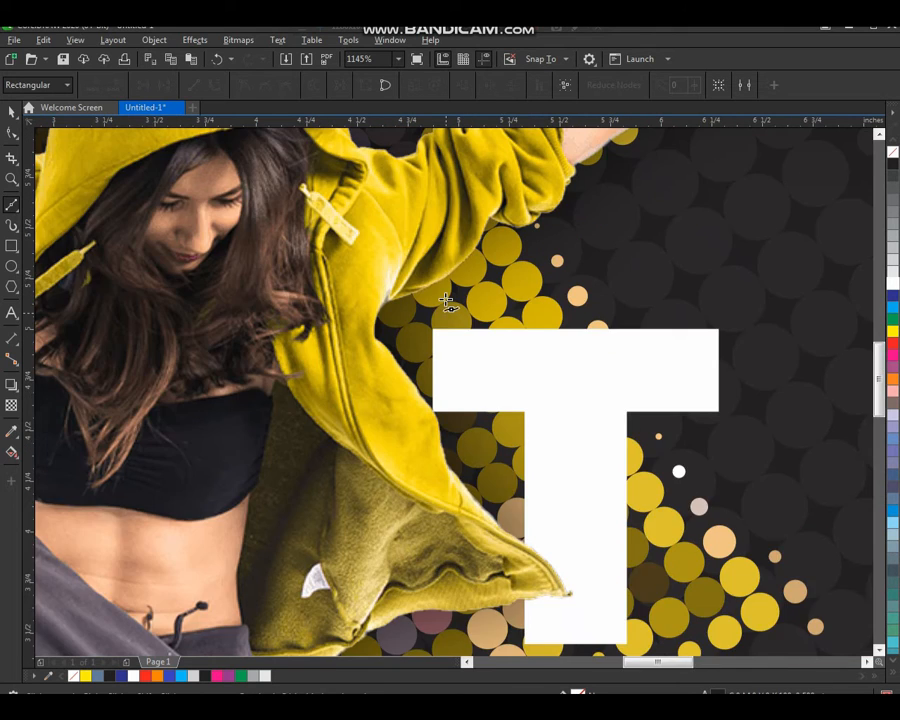
pyautogui.scroll(-3, 446, 300)
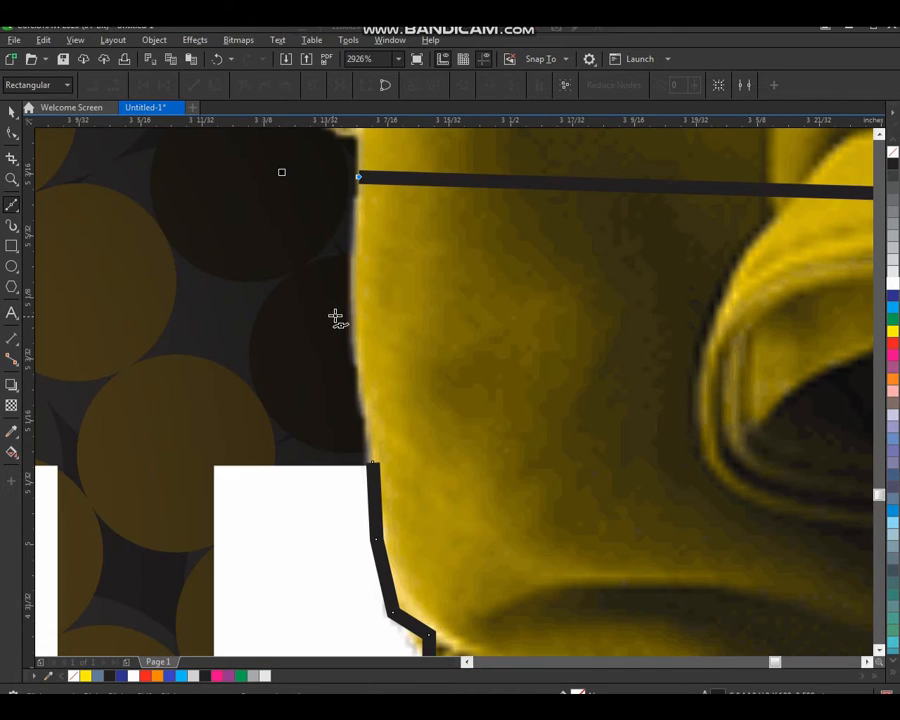
pyautogui.scroll(5, 140, 310)
pyautogui.click(353, 387)
pyautogui.scroll(-5, 321, 376)
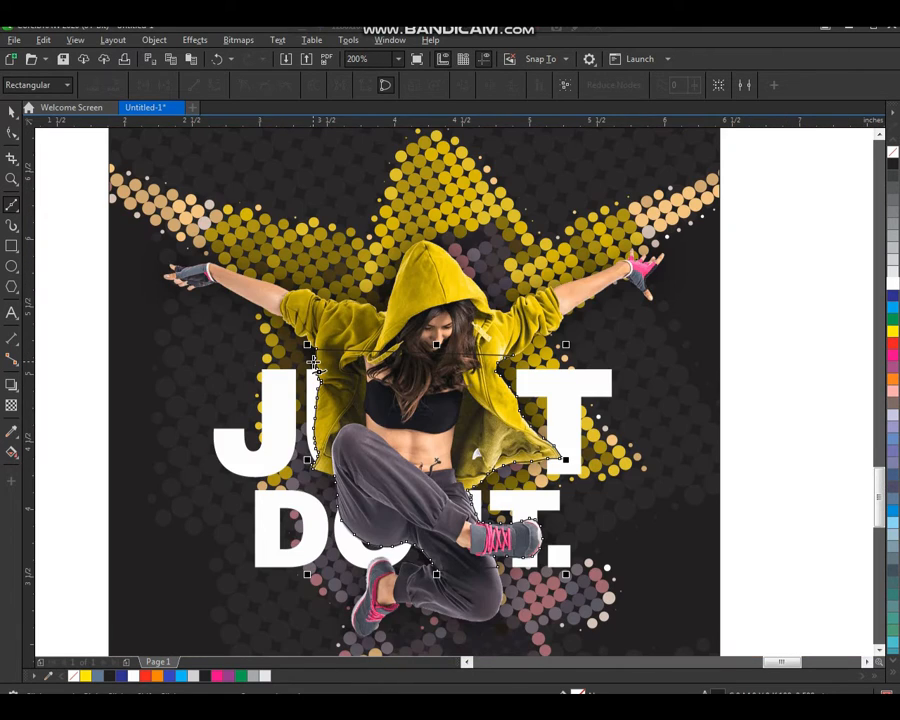
pyautogui.press('space')
pyautogui.moveTo(417, 416); pyautogui.dragTo(344, 411)
pyautogui.hotkey('ctrl', 'z')
pyautogui.moveTo(402, 412); pyautogui.dragTo(436, 412)
pyautogui.hotkey('ctrl', 'z')
# - Color the traced shape's outline yellow and set its width to 3.0 pt
pyautogui.press('F2')
pyautogui.moveTo(246, 288); pyautogui.dragTo(641, 614)
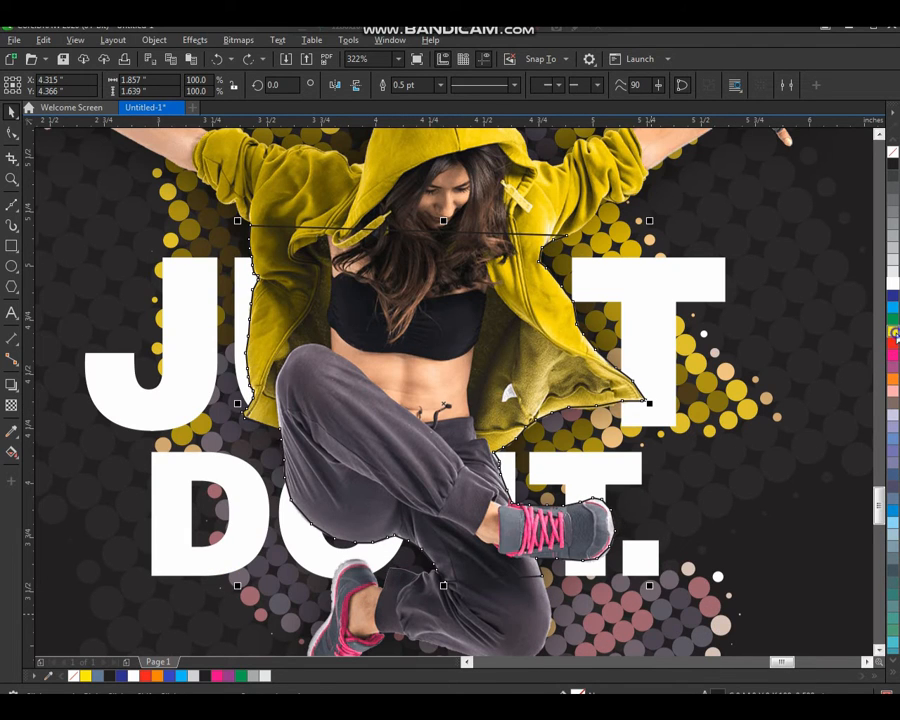
pyautogui.rightClick(893, 333)
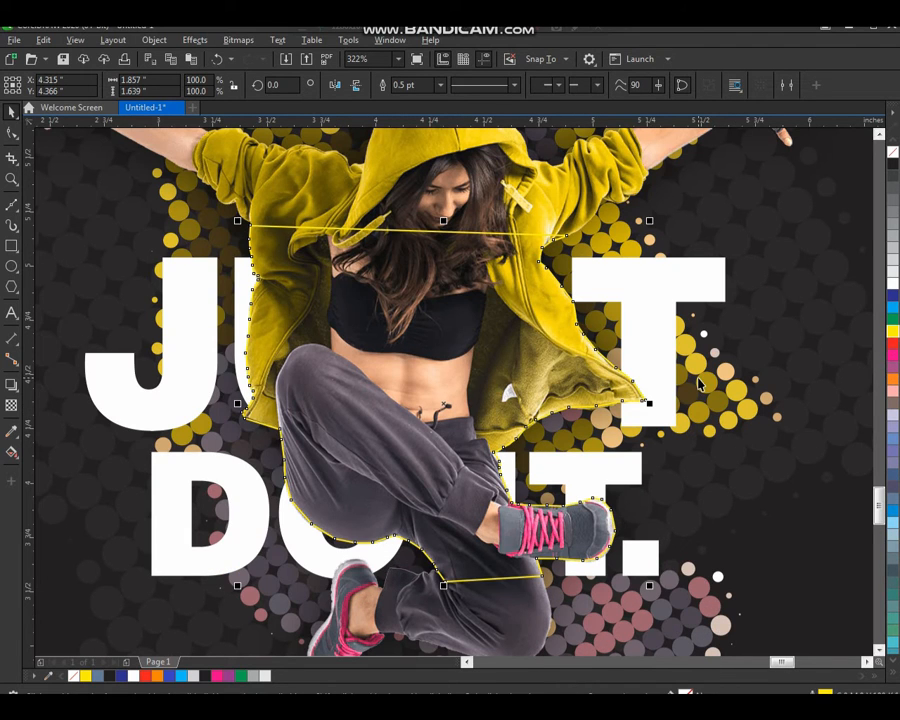
pyautogui.click(440, 84)
pyautogui.click(425, 175)
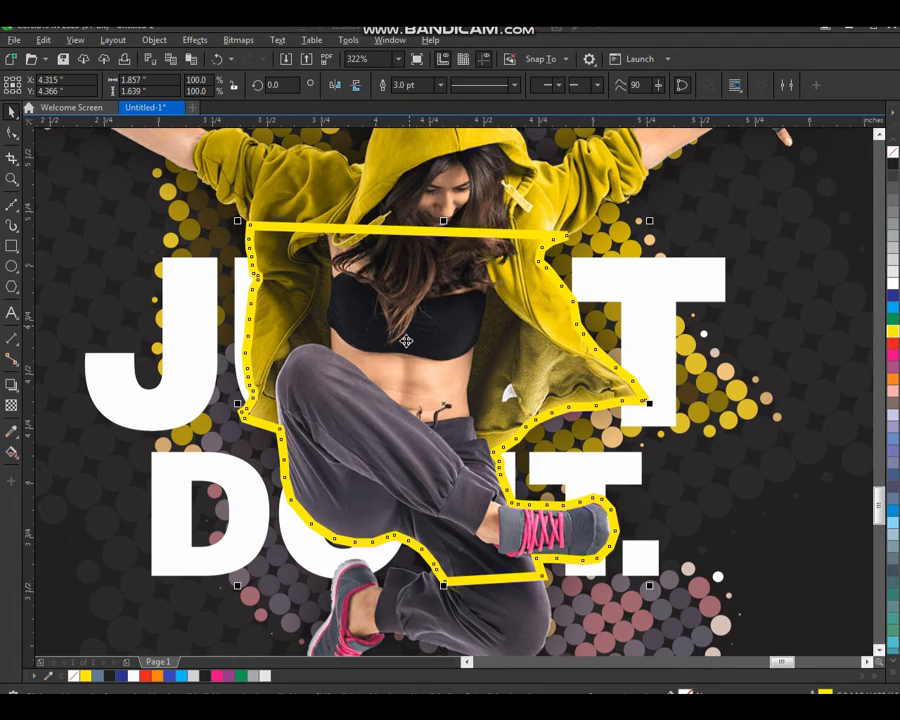
pyautogui.press('F4')
pyautogui.press('F2')
pyautogui.moveTo(251, 218); pyautogui.dragTo(661, 499)
pyautogui.moveTo(656, 270); pyautogui.dragTo(677, 251)
pyautogui.hotkey('ctrl', 'z')
pyautogui.scroll(-1, 438, 340)
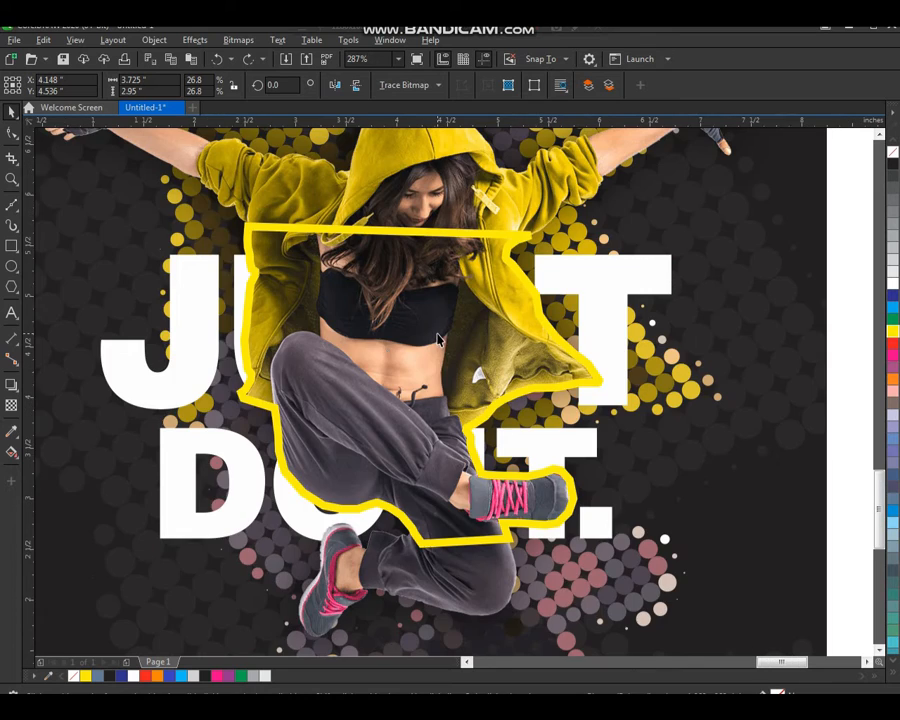
# - Select both lines of the slogan "JUST DO IT." and bring them in front of the dancer
pyautogui.click(124, 355)
pyautogui.click(263, 355)
pyautogui.moveTo(162, 268); pyautogui.dragTo(588, 455)
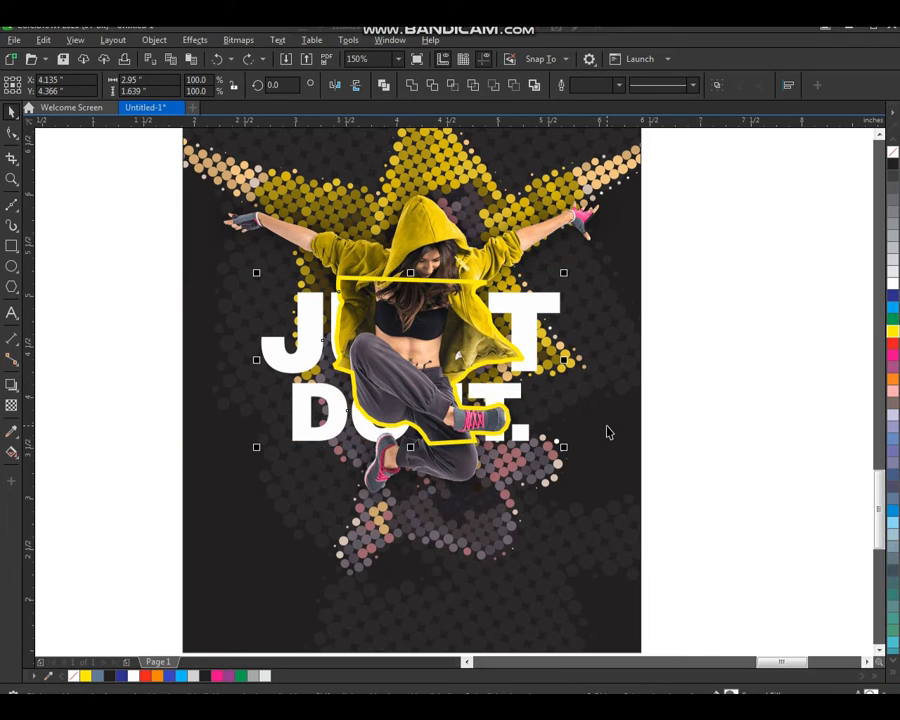
pyautogui.hotkey('shift', 'pageup')
pyautogui.click(704, 380)
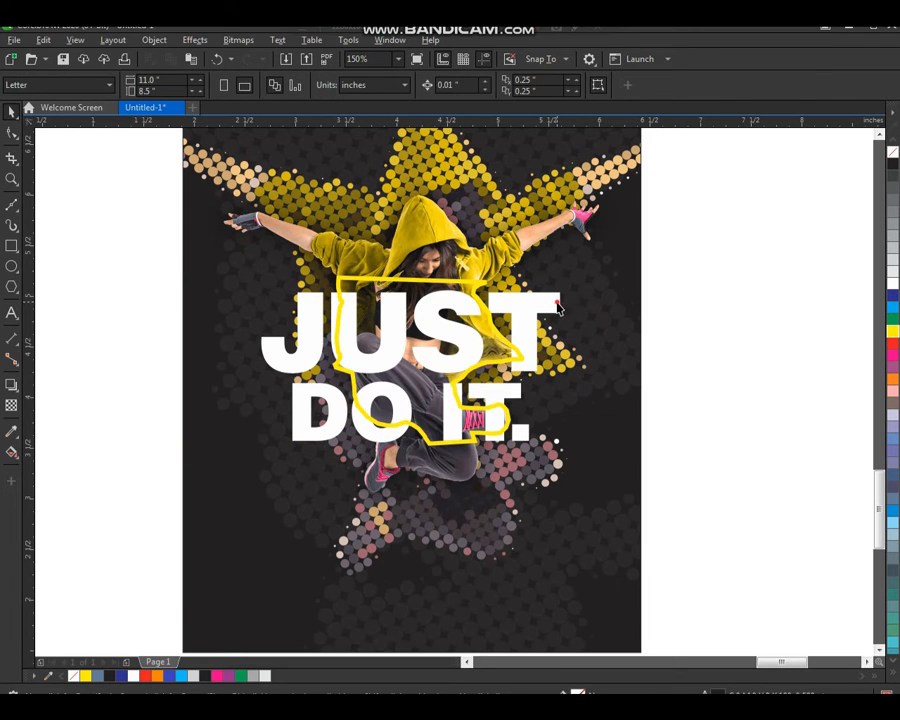
# - Place a duplicate of the word "JUST" slightly to the right over the original
pyautogui.moveTo(557, 307); pyautogui.dragTo(572, 299)
pyautogui.hotkey('ctrl', 'z')
pyautogui.press('F2')
pyautogui.moveTo(246, 243)
pyautogui.mouseDown()
pyautogui.moveTo(292, 350)
pyautogui.moveTo(606, 457)
pyautogui.mouseUp()
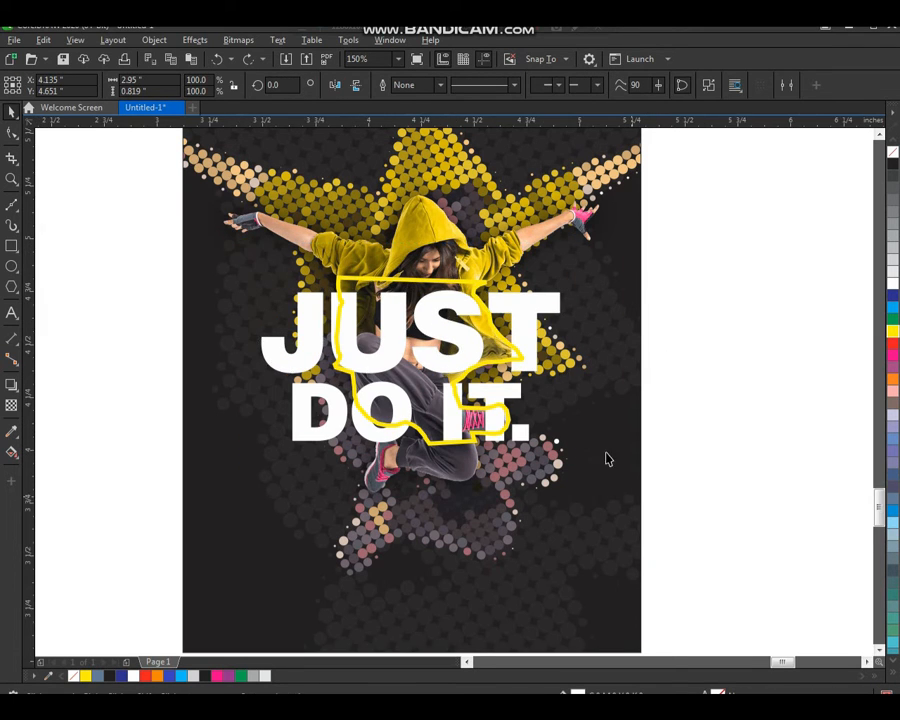
pyautogui.moveTo(404, 279); pyautogui.dragTo(427, 280)
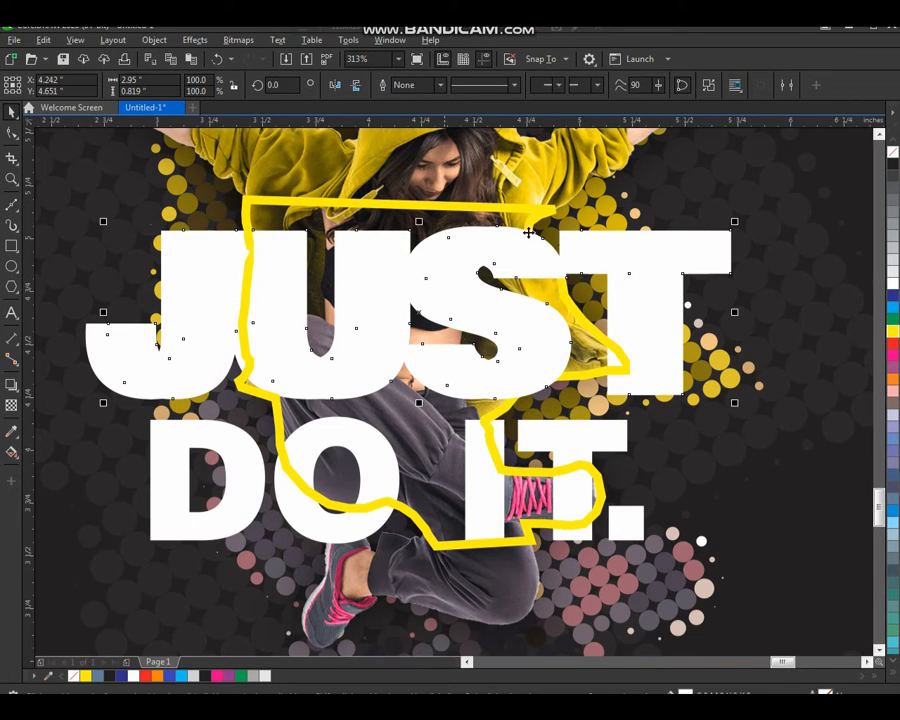
# - Remove the fill of the duplicated "JUST" and give it a white 3.0 pt outline
pyautogui.rightClick(893, 167)
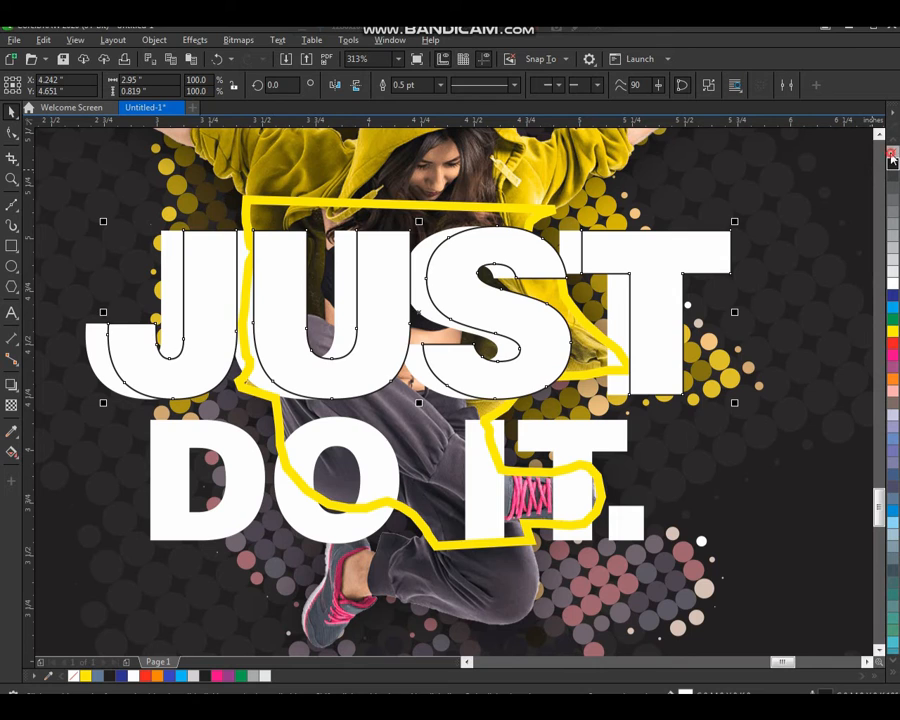
pyautogui.moveTo(621, 185); pyautogui.dragTo(365, 378)
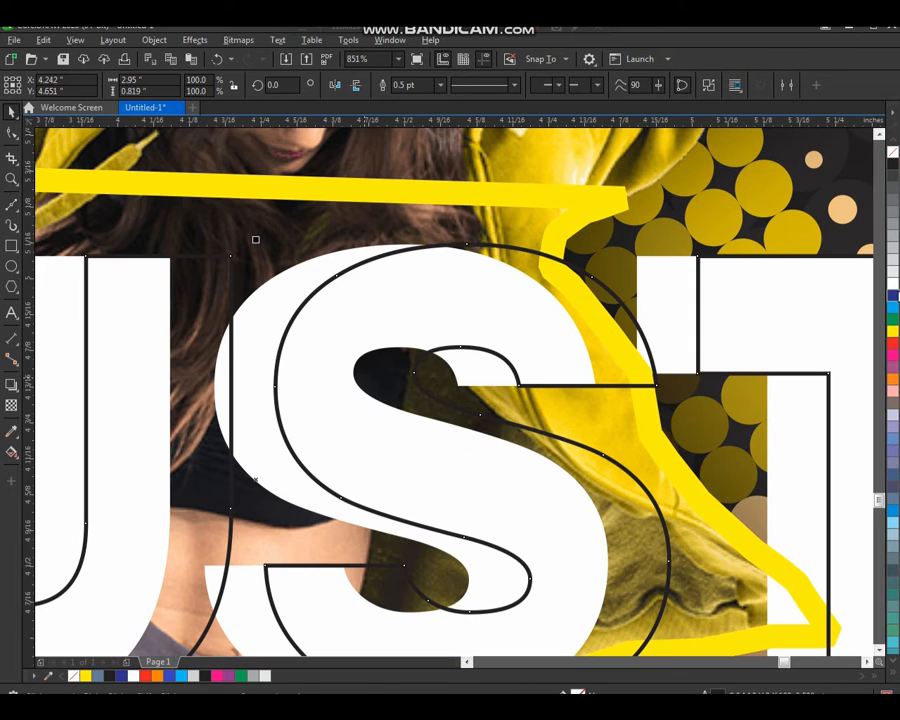
pyautogui.rightClick(893, 290)
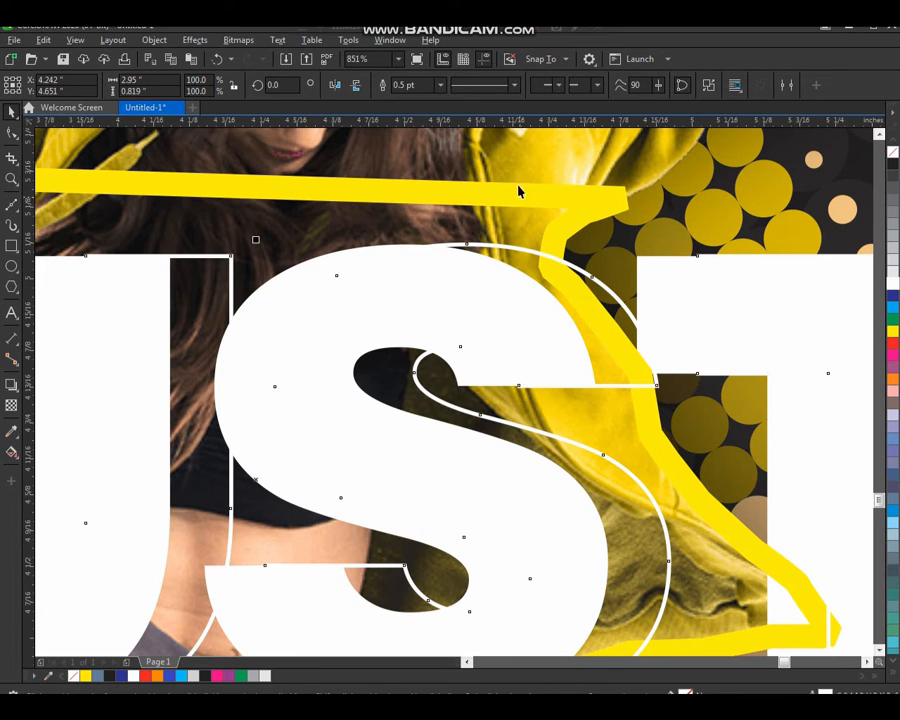
pyautogui.click(440, 84)
pyautogui.click(414, 172)
# - Align the outlined "JUST" copy over the original and PowerClip it inside the yellow traced shape
pyautogui.scroll(-3, 520, 355)
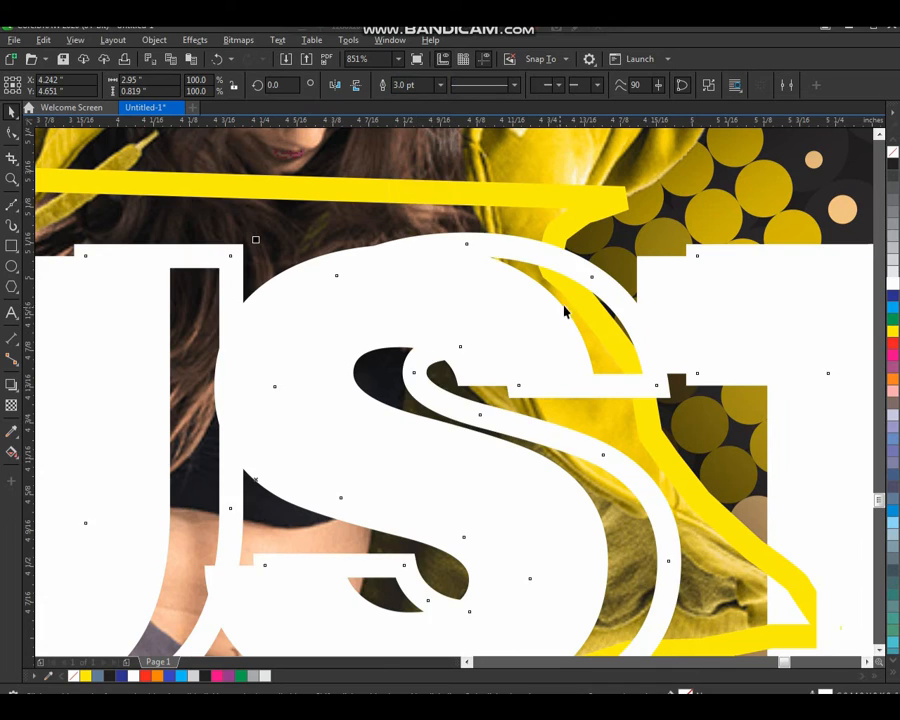
pyautogui.moveTo(578, 290); pyautogui.dragTo(542, 304)
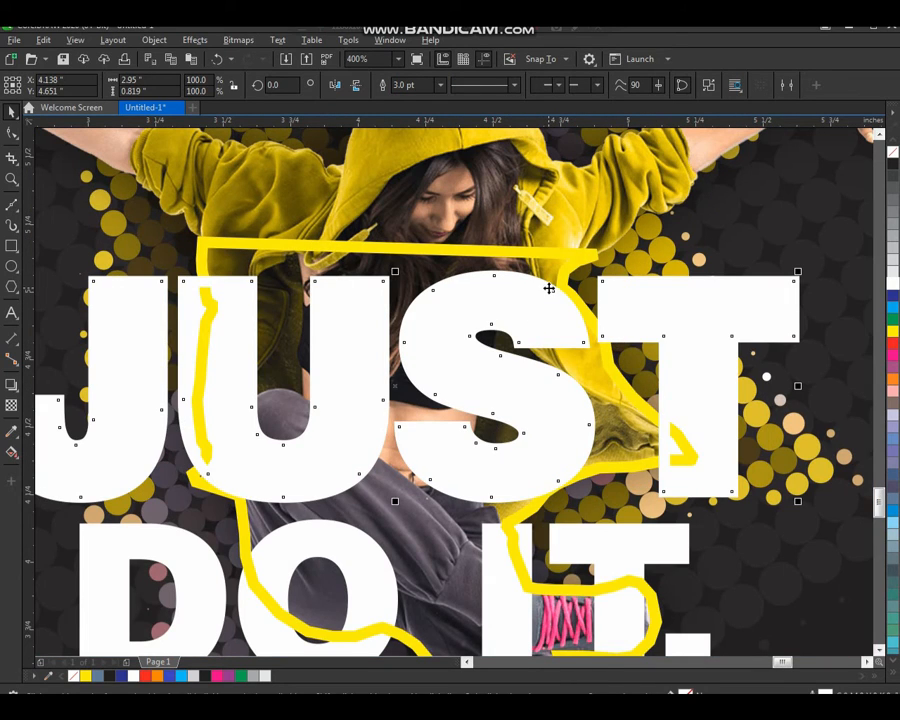
pyautogui.rightClick(549, 289)
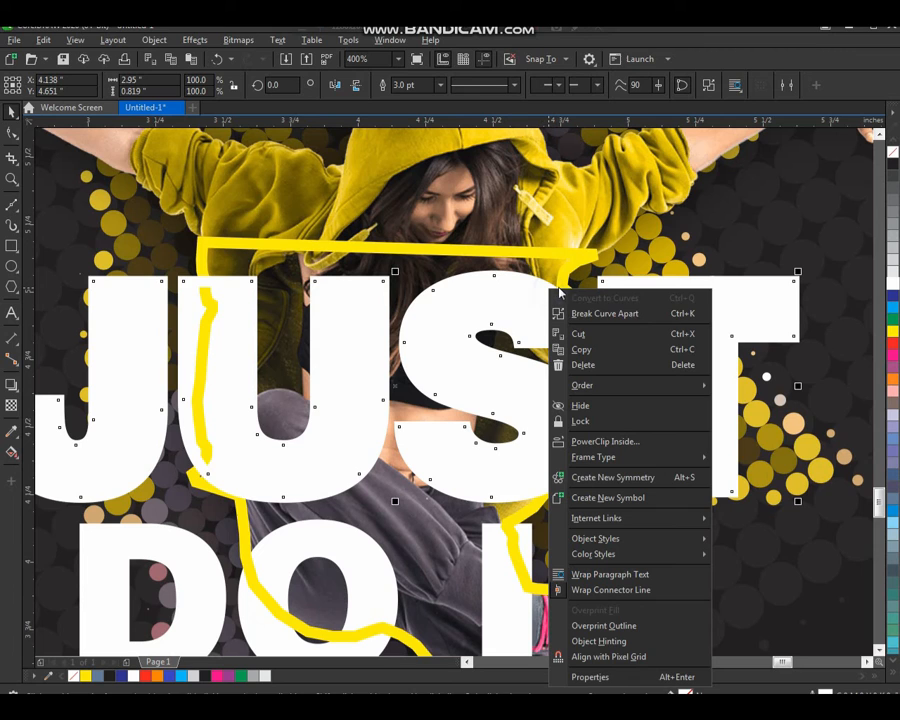
pyautogui.click(595, 442)
pyautogui.click(576, 256)
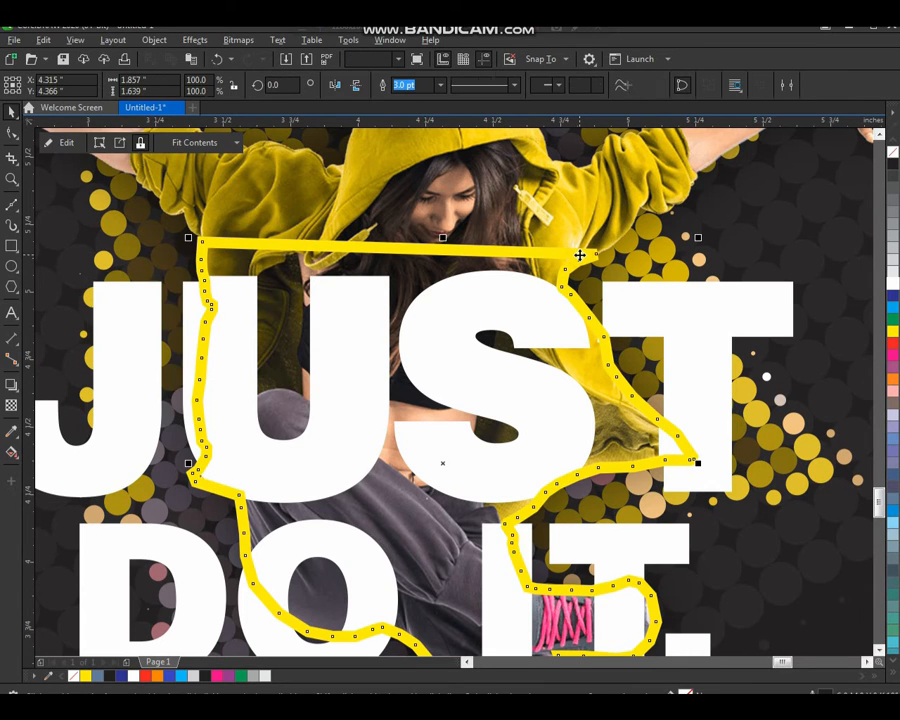
# - Place a duplicate of the "DO IT." line slightly below the original
pyautogui.scroll(-1, 177, 360)
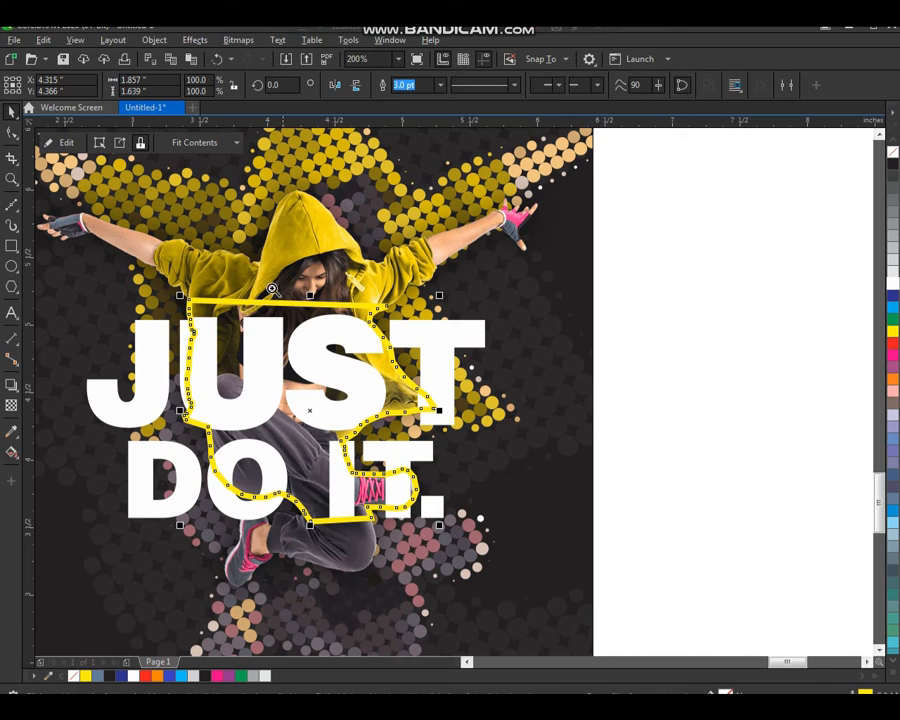
pyautogui.press('F2')
pyautogui.moveTo(129, 251); pyautogui.dragTo(526, 606)
pyautogui.moveTo(212, 524); pyautogui.dragTo(206, 576)
pyautogui.rightClick(206, 576)
pyautogui.press('F2')
pyautogui.moveTo(95, 379); pyautogui.dragTo(351, 566)
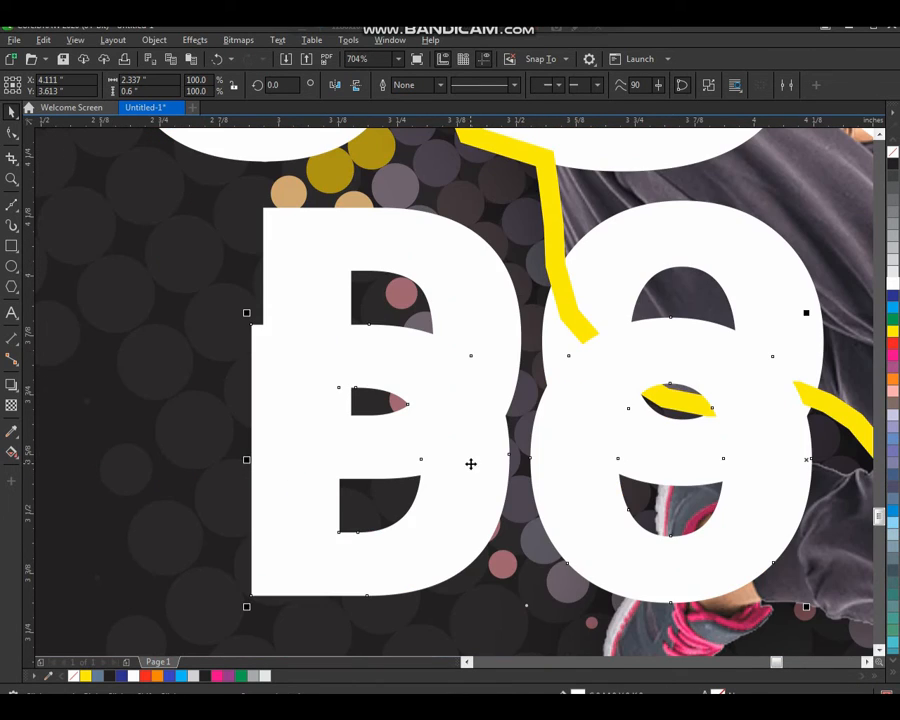
# - Give the duplicated "DO IT." a white 3.0 pt outline and remove its fill
pyautogui.rightClick(893, 166)
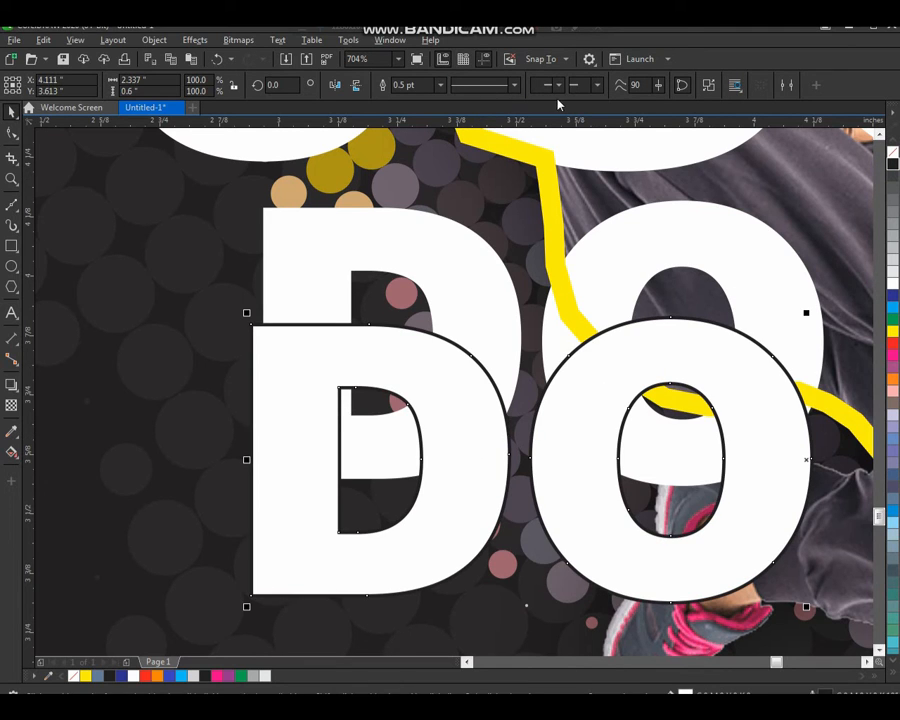
pyautogui.click(440, 85)
pyautogui.click(404, 174)
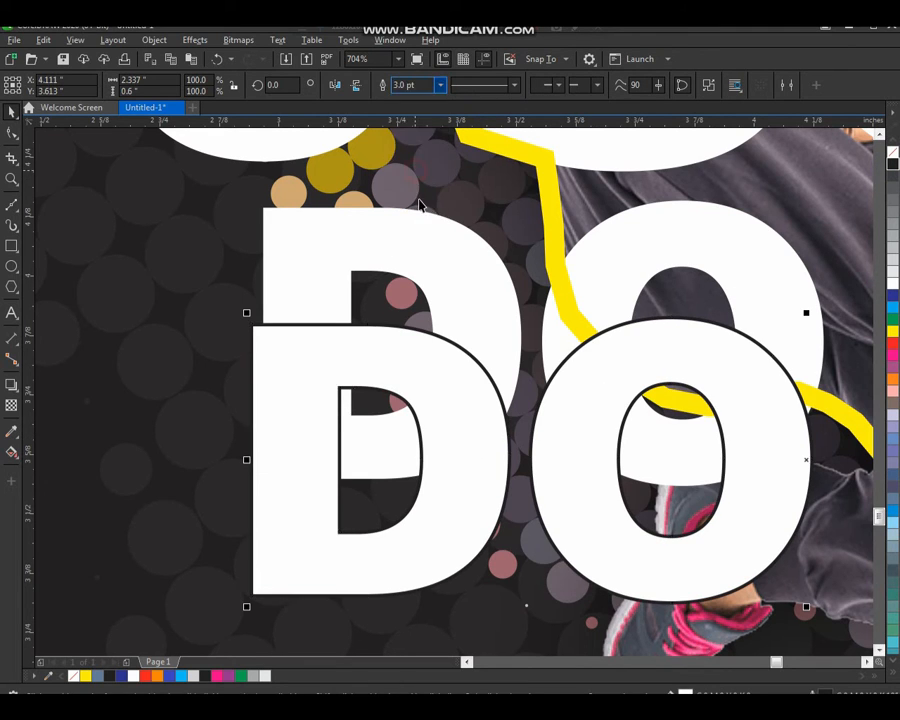
pyautogui.rightClick(892, 286)
pyautogui.click(893, 153)
# - Align the outlined "DO IT." copy over the original and PowerClip it inside the yellow traced shape
pyautogui.moveTo(370, 323); pyautogui.dragTo(387, 212)
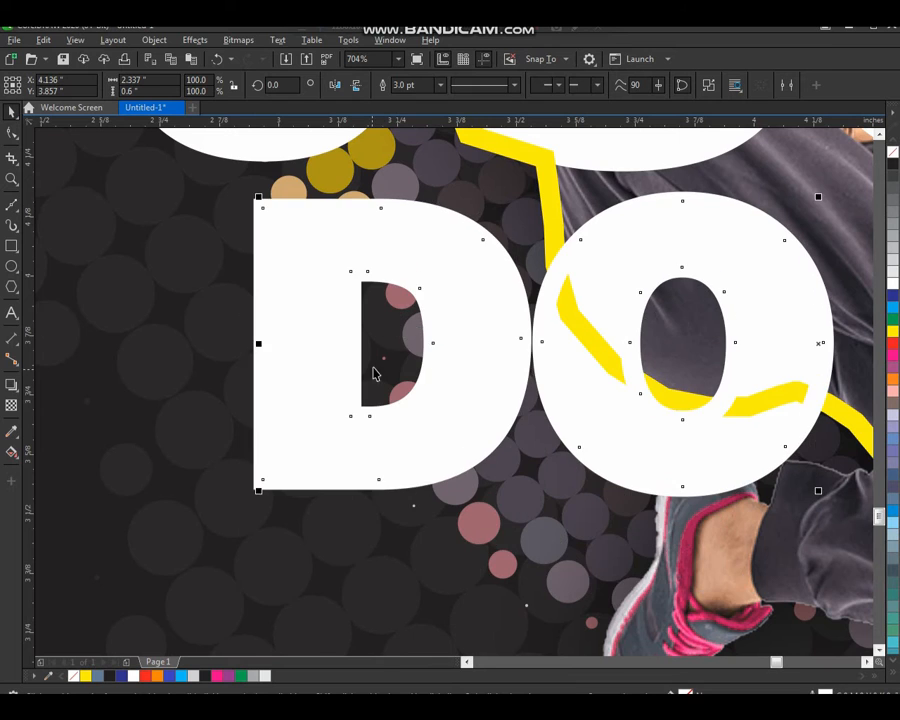
pyautogui.scroll(-3, 396, 375)
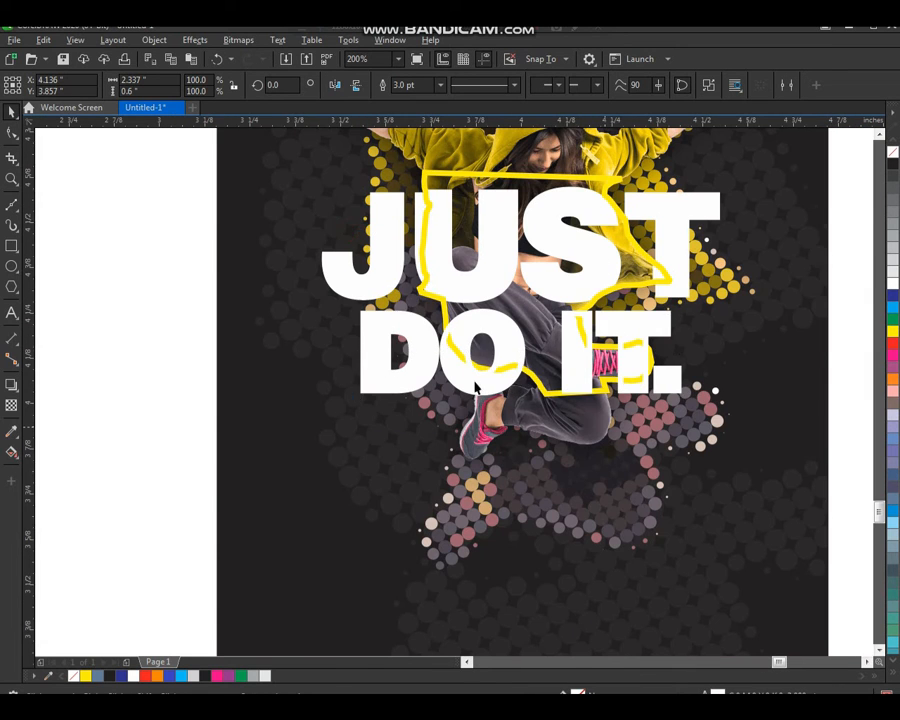
pyautogui.scroll(2, 389, 372)
pyautogui.rightClick(385, 375)
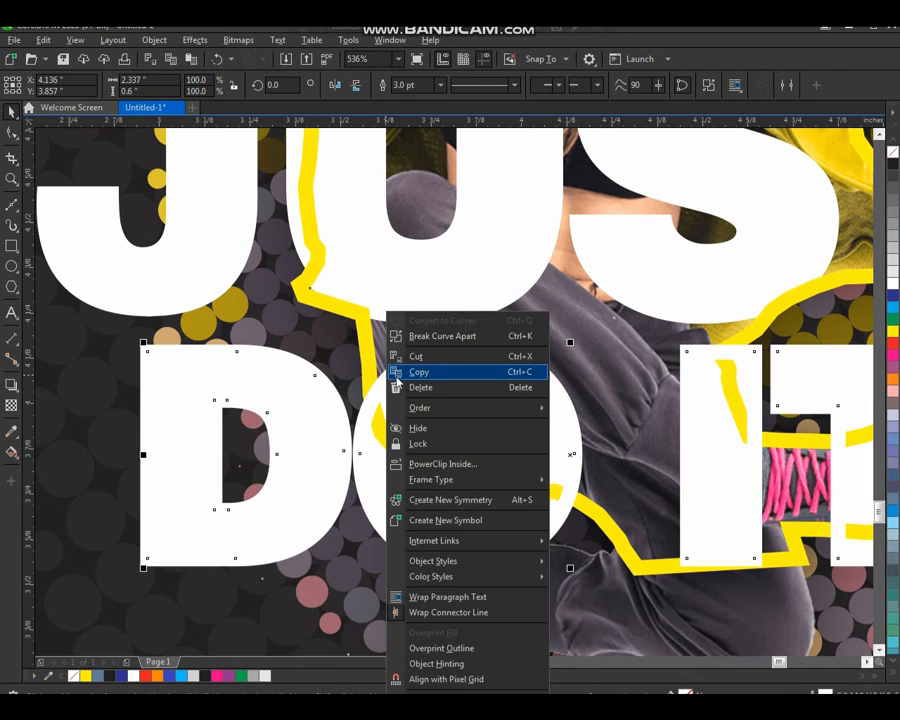
pyautogui.click(425, 463)
pyautogui.click(367, 360)
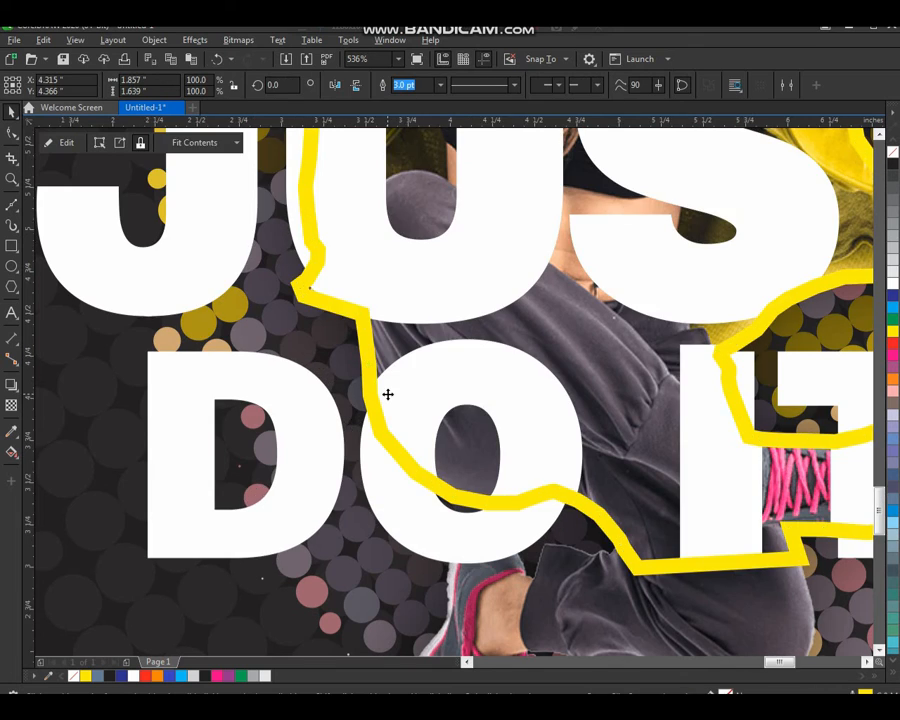
pyautogui.scroll(-4, 386, 392)
pyautogui.moveTo(432, 376); pyautogui.dragTo(636, 402)
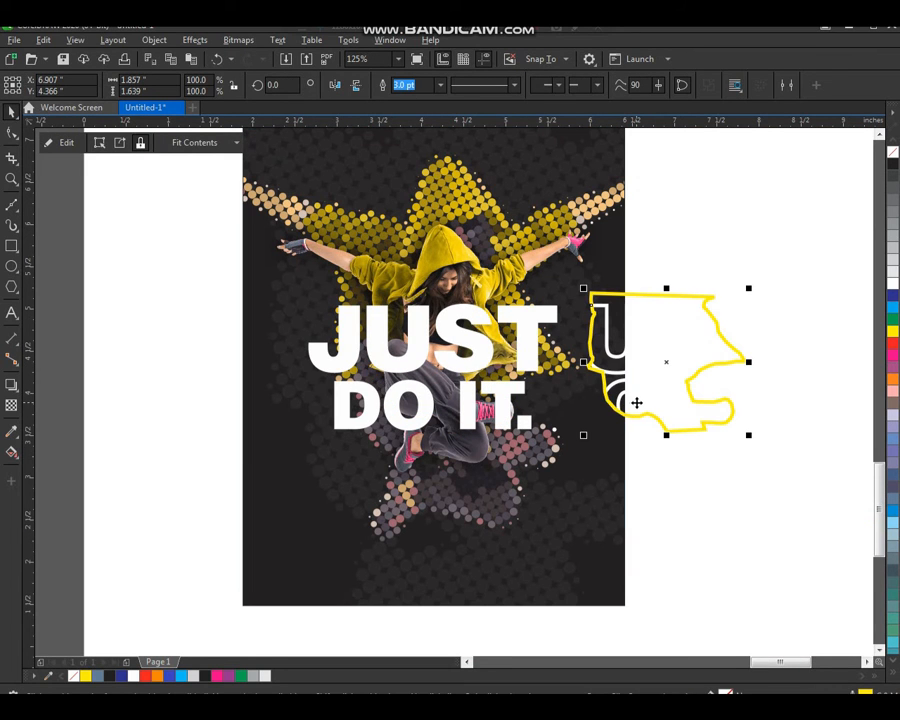
pyautogui.hotkey('ctrl', 'z')
pyautogui.moveTo(453, 354); pyautogui.dragTo(533, 354)
pyautogui.hotkey('ctrl', 'z')
# - Remove the yellow outline from the traced PowerClip frame
pyautogui.click(695, 340)
pyautogui.press('F2')
pyautogui.moveTo(695, 237); pyautogui.dragTo(321, 478)
pyautogui.click(352, 265)
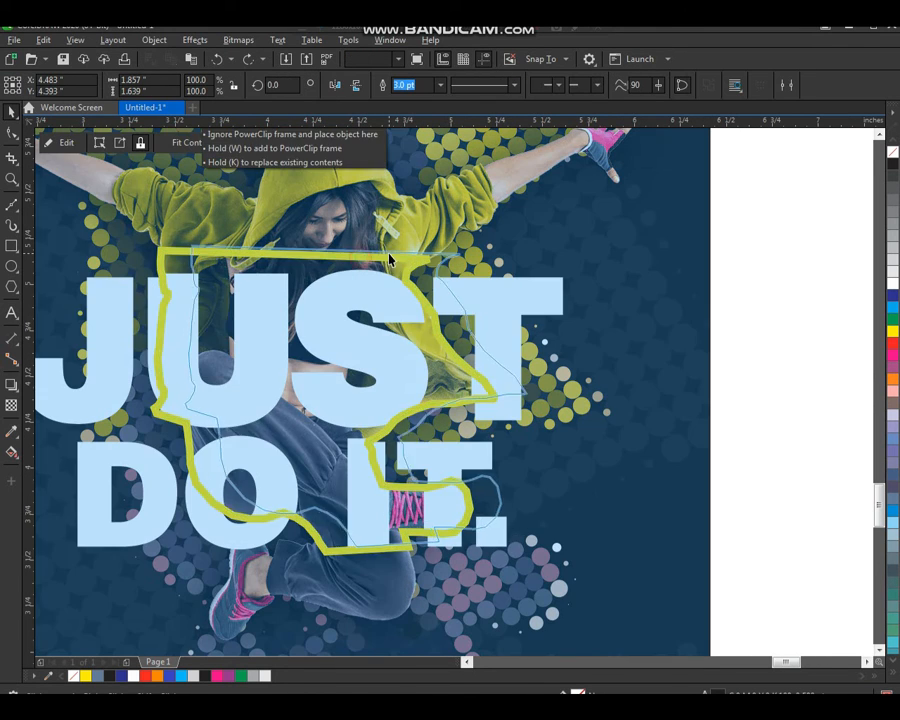
pyautogui.rightClick(894, 152)
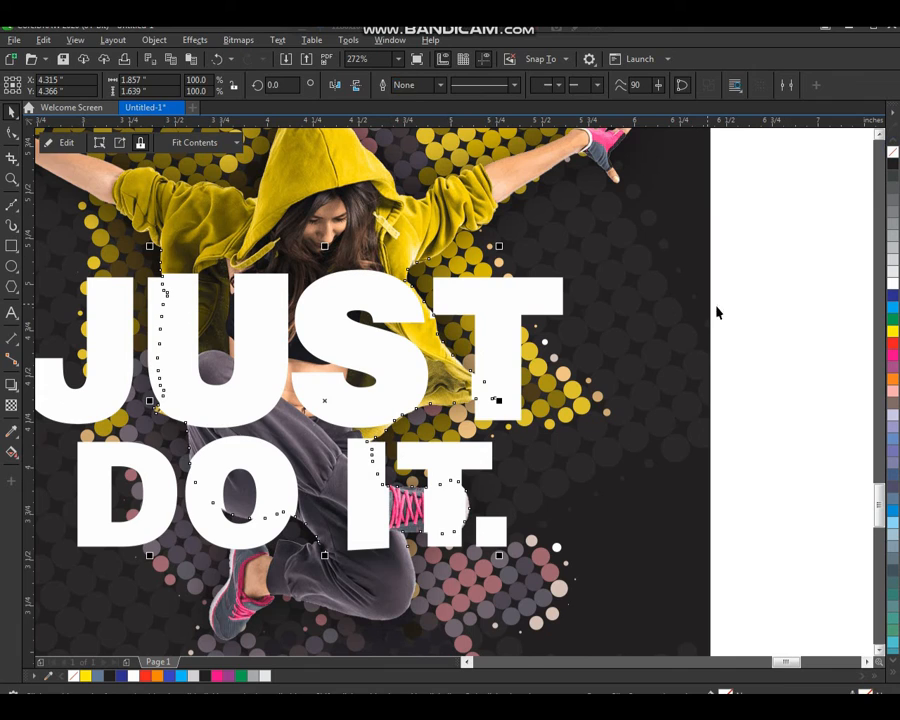
pyautogui.click(725, 307)
pyautogui.scroll(-2, 582, 309)
pyautogui.press('F2')
pyautogui.moveTo(638, 204); pyautogui.dragTo(252, 500)
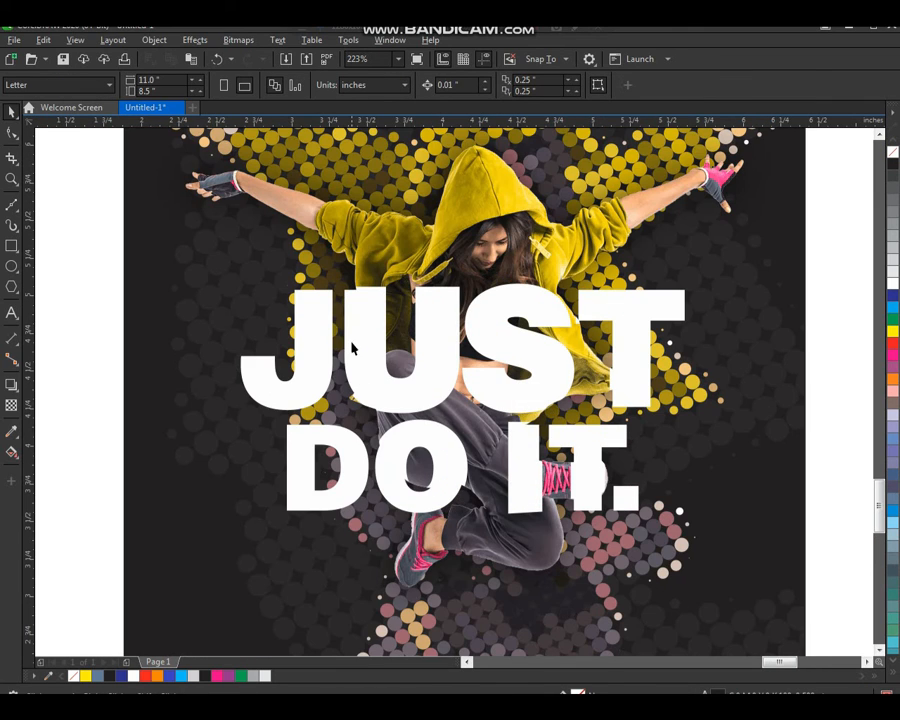
pyautogui.click(367, 323)
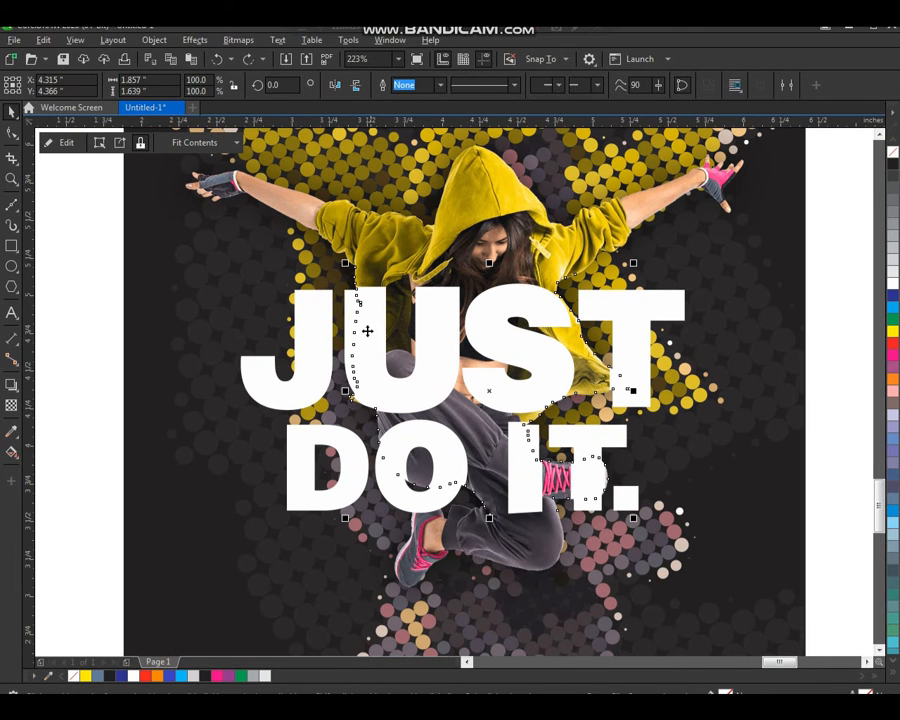
pyautogui.moveTo(315, 330); pyautogui.dragTo(302, 327)
pyautogui.hotkey('ctrl', 'z')
# - Bring the dancer photo in front of the solid slogan, and stack the PowerClip frame with the outlined letters above it
pyautogui.moveTo(476, 245)
pyautogui.mouseDown()
pyautogui.moveTo(500, 237)
pyautogui.moveTo(487, 264)
pyautogui.mouseUp()
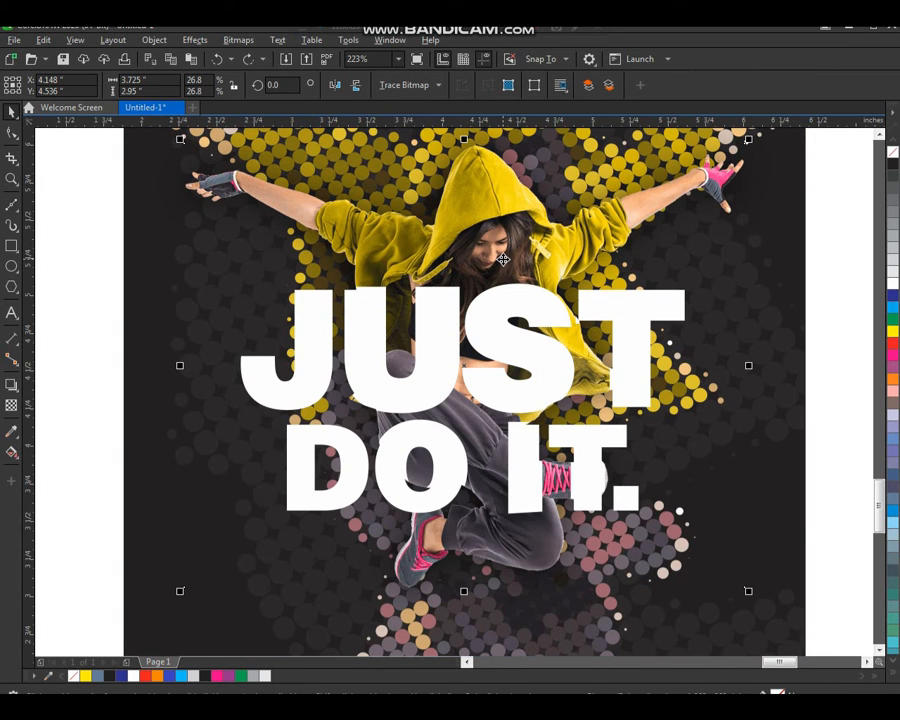
pyautogui.hotkey('shift', 'pageup')
pyautogui.moveTo(311, 245); pyautogui.dragTo(614, 555)
pyautogui.moveTo(271, 224); pyautogui.dragTo(632, 578)
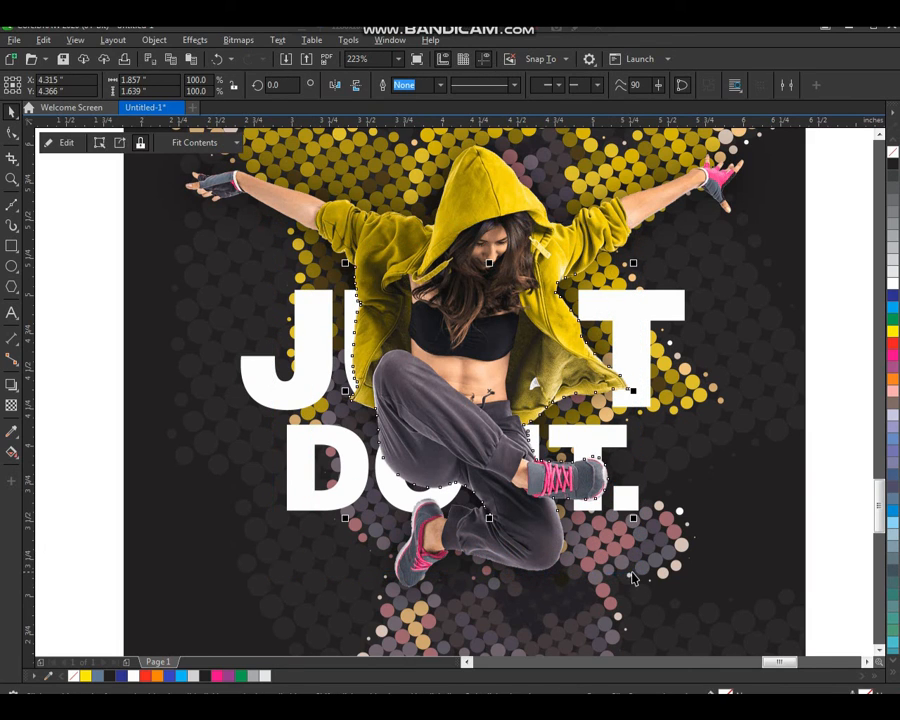
pyautogui.press('ctrl+Next')
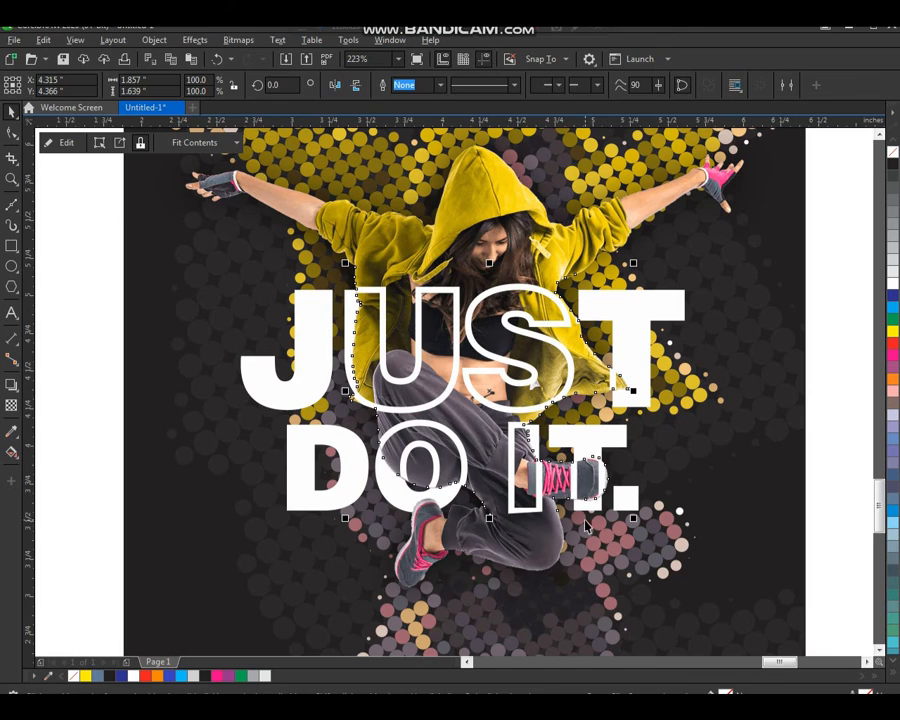
# - Inspect the interwoven slogan up close and review the whole poster with nothing selected
pyautogui.scroll(-2, 585, 495)
pyautogui.press('z')
pyautogui.moveTo(726, 320); pyautogui.dragTo(430, 600)
pyautogui.press('space')
pyautogui.scroll(-2, 700, 285)
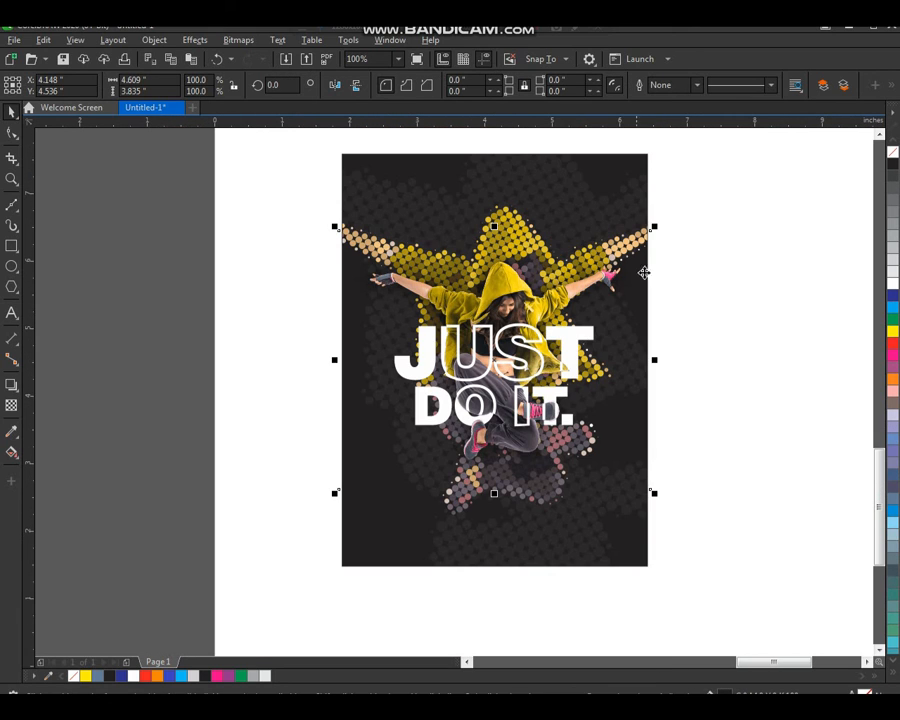
pyautogui.press('z')
pyautogui.moveTo(325, 142); pyautogui.dragTo(662, 582)
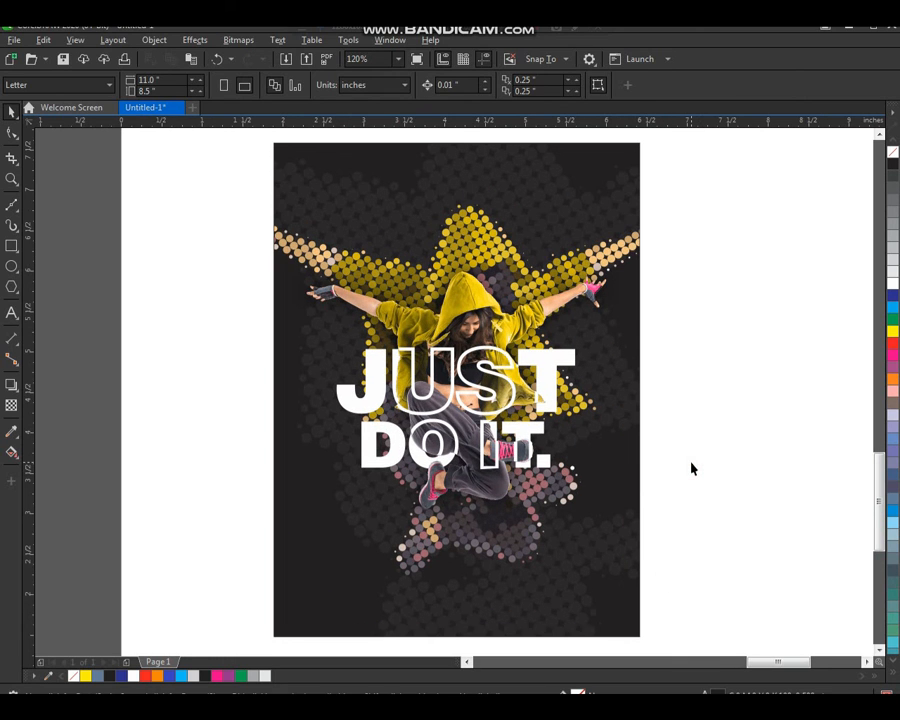